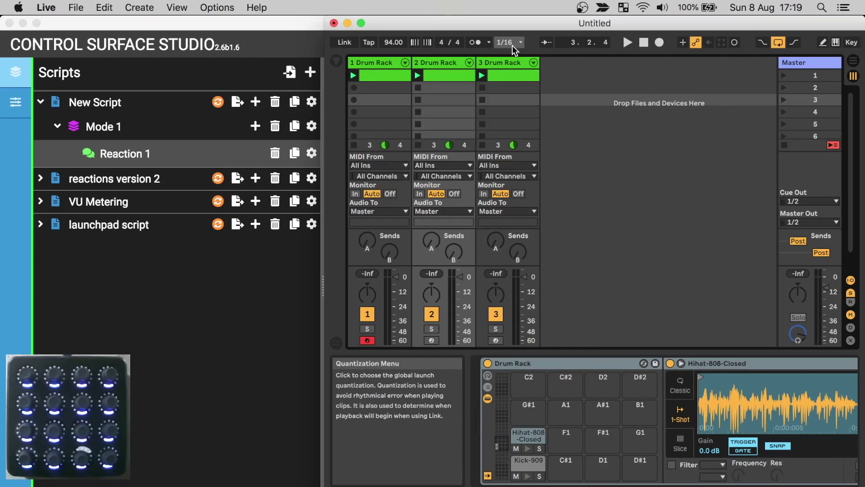
Step: Switch to Control Surface Studio and set Reaction 1's action event to Song - set clip trigger quantization
left_click(323, 288)
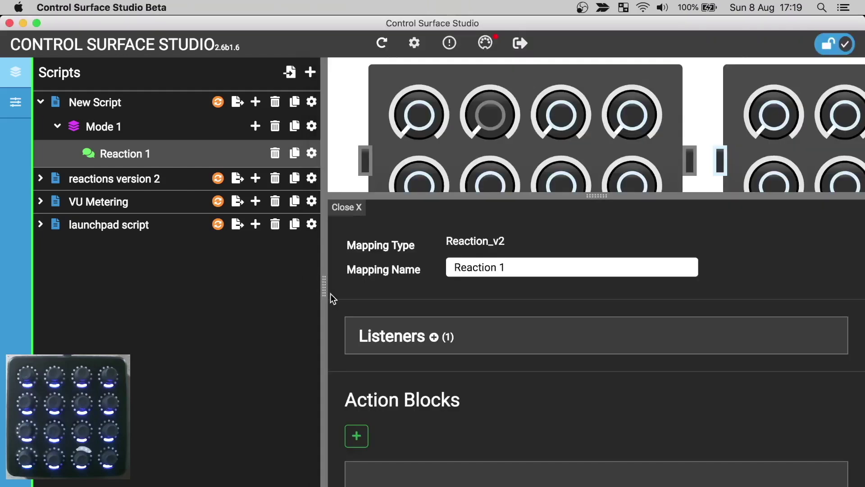
scroll(406, 361, "down", 4)
left_click(421, 430)
scroll(424, 437, "down", 2)
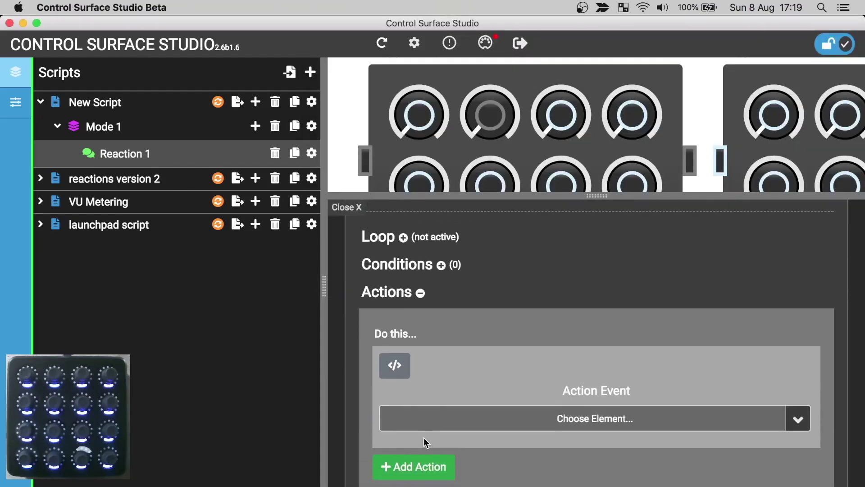
left_click(555, 419)
mouse_move(464, 320)
mouse_move(593, 96)
scroll(663, 227, "down", 12)
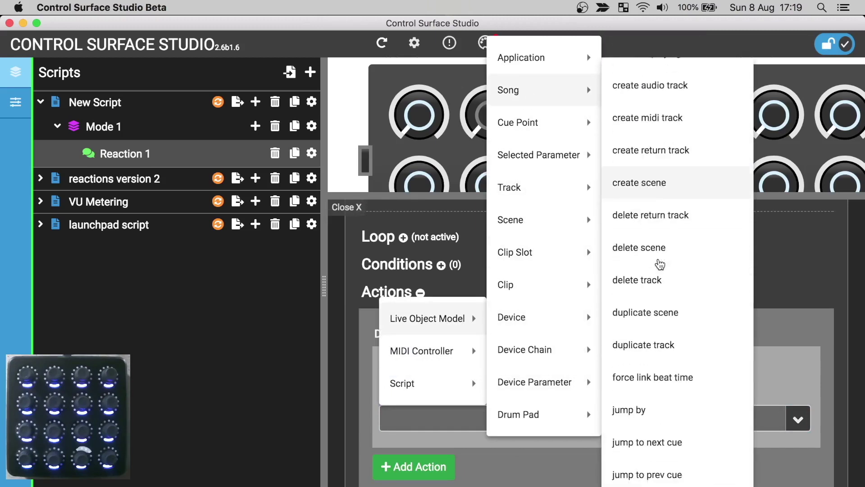
left_click(664, 227)
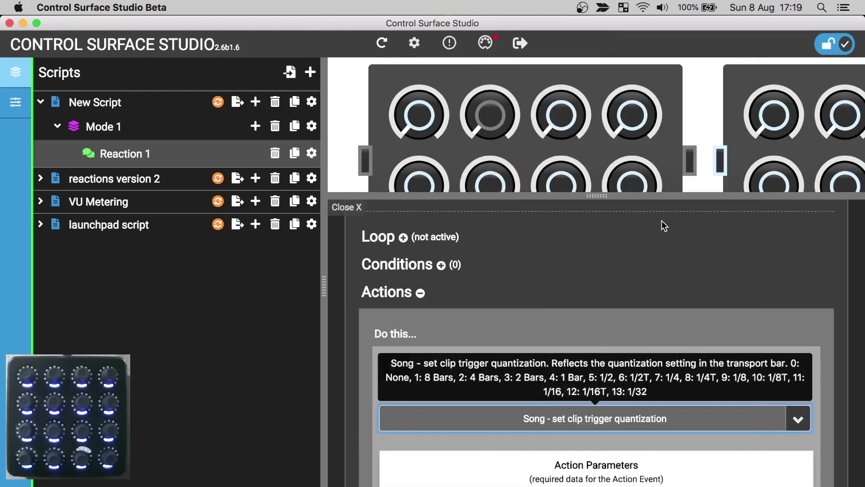
Step: Set the number parameter of the clip trigger quantization action to 7
scroll(648, 323, "down", 5)
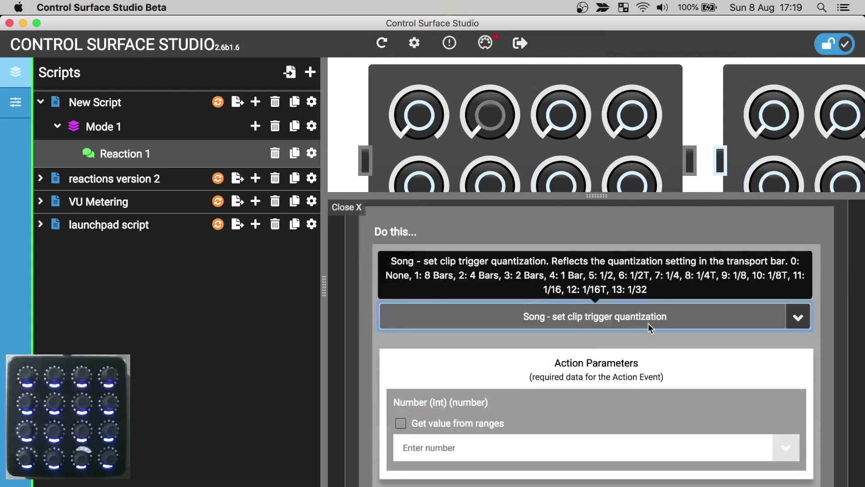
left_click(548, 421)
type("7")
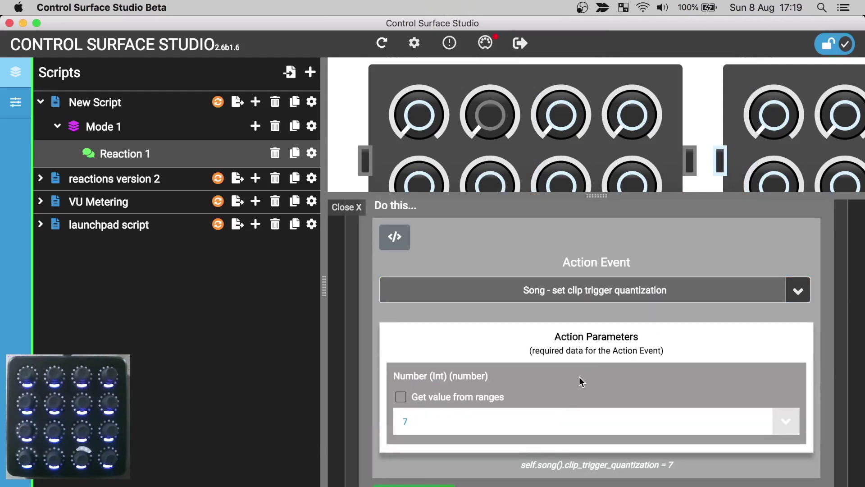
Step: Expand Reaction 1's listeners and browse the MIDI controller events offered as its trigger
scroll(582, 382, "up", 10)
left_click(435, 337)
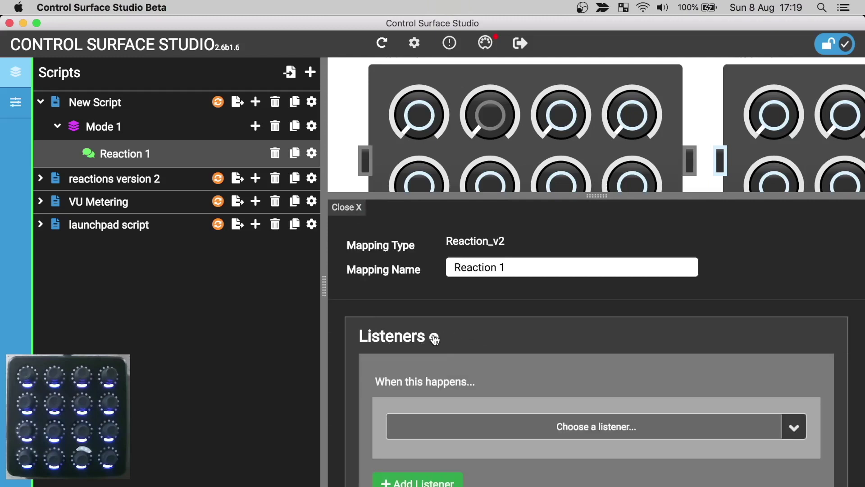
left_click(532, 431)
mouse_move(452, 361)
scroll(548, 296, "down", 5)
Step: Switch to Ableton Live and check the global launch quantization setting in the transport bar
key("super+Tab")
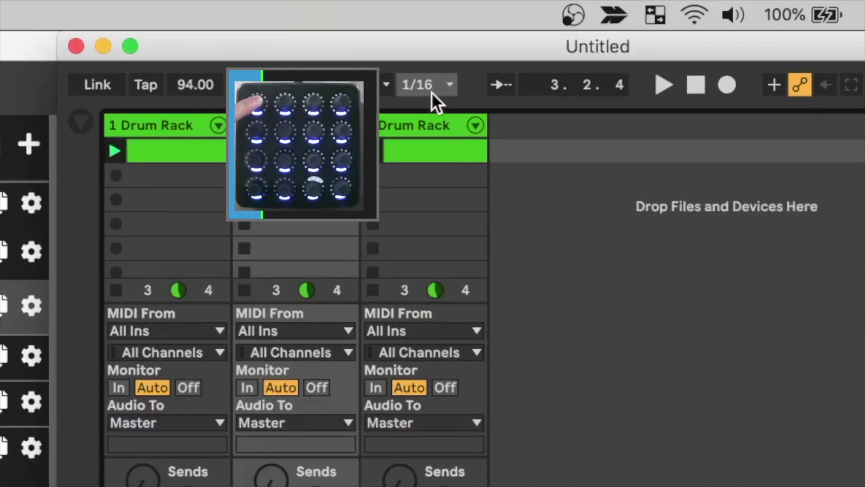
scroll(432, 92, "up", 2)
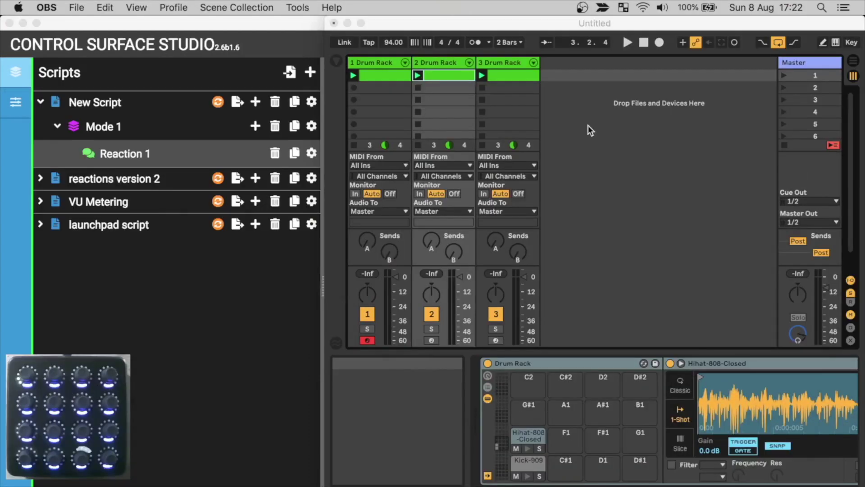
left_click(507, 45)
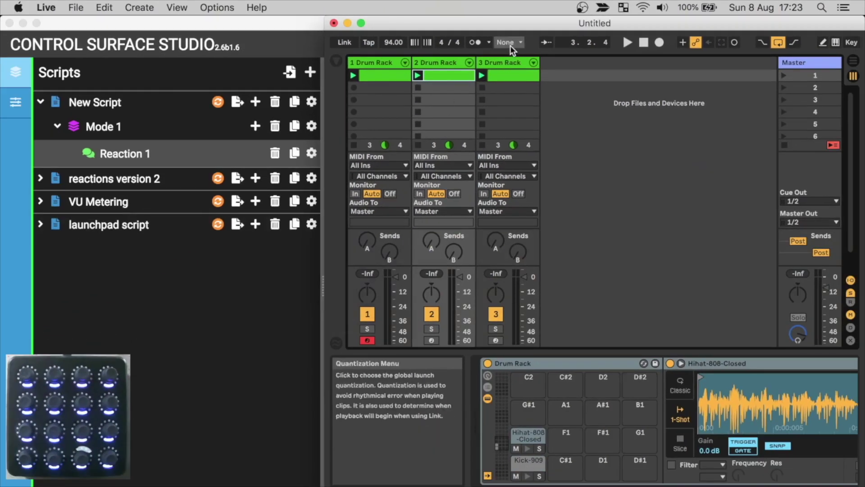
Step: Return to Control Surface Studio and enable Get value from ranges for the quantization action's number parameter
left_click(297, 271)
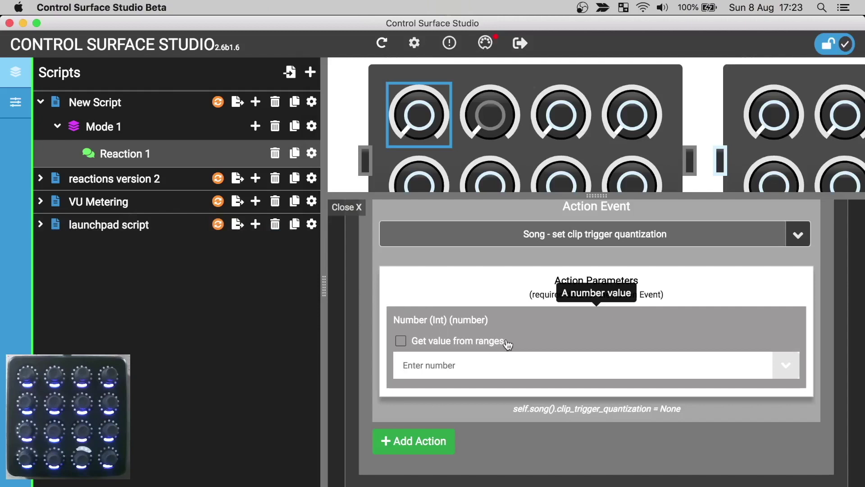
left_click_drag(503, 341, 399, 345)
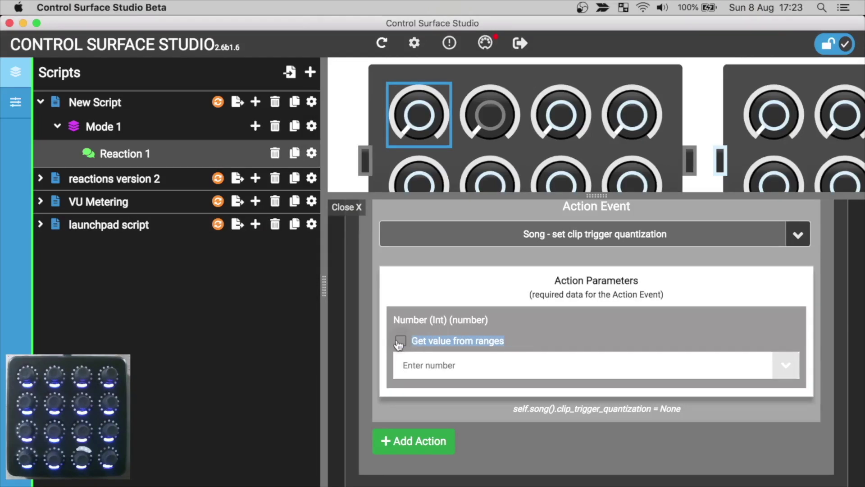
left_click(399, 341)
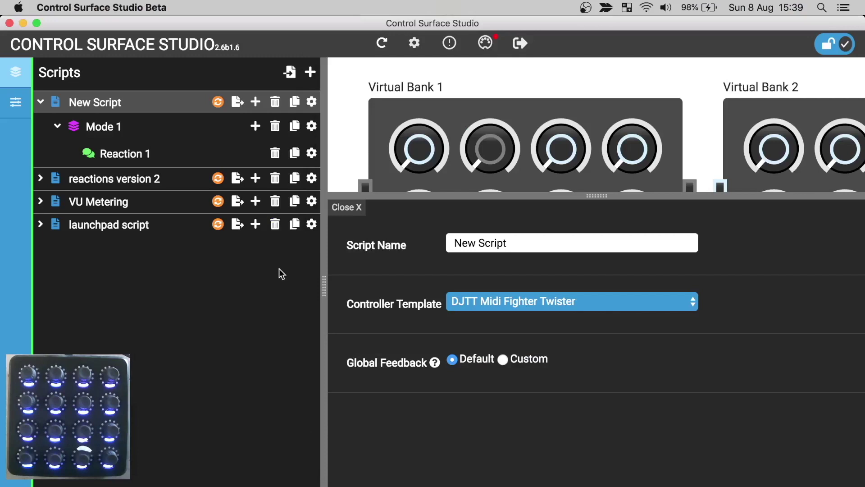
Step: Open the Reaction 1 mapping and set its listener to the MIDI controller event Knob 1 was turned
left_click(247, 155)
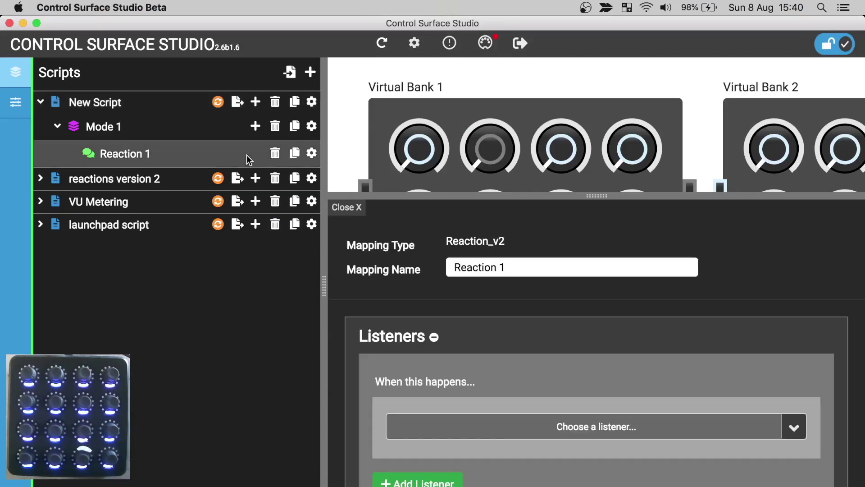
scroll(473, 336, "down", 4)
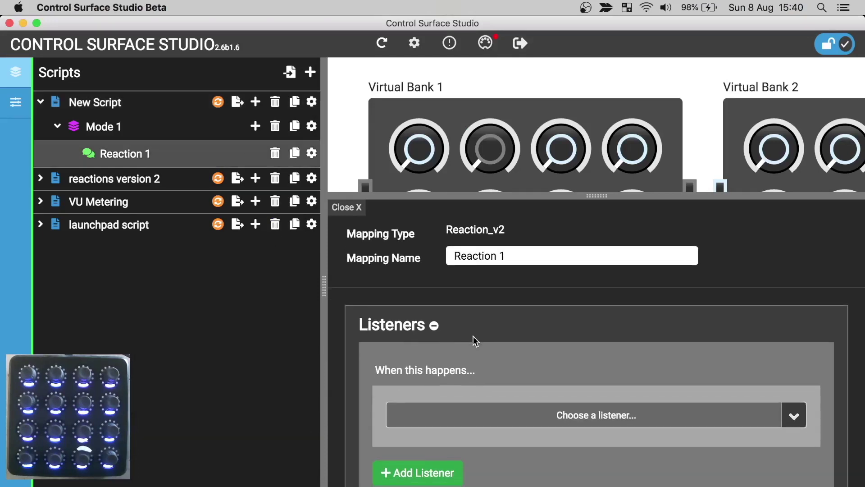
left_click(480, 344)
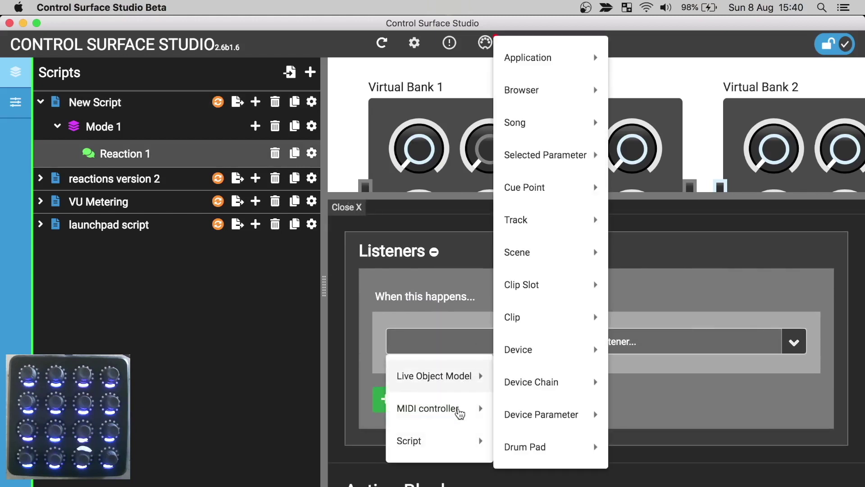
mouse_move(460, 408)
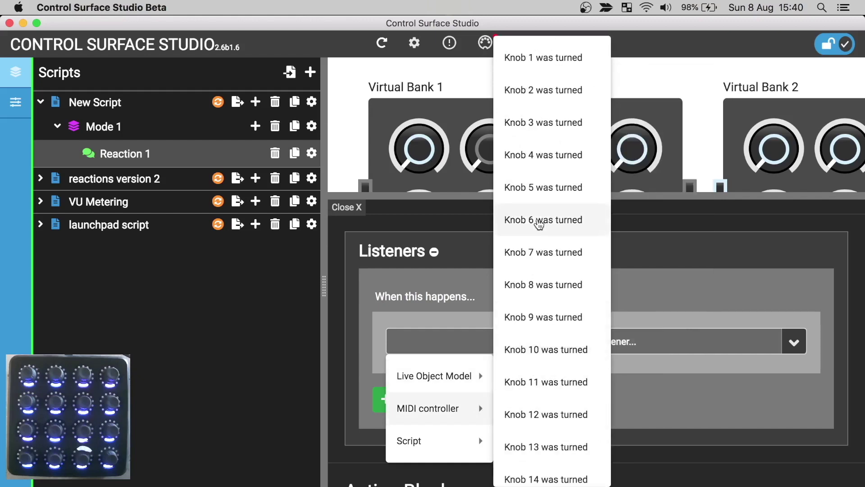
left_click(544, 65)
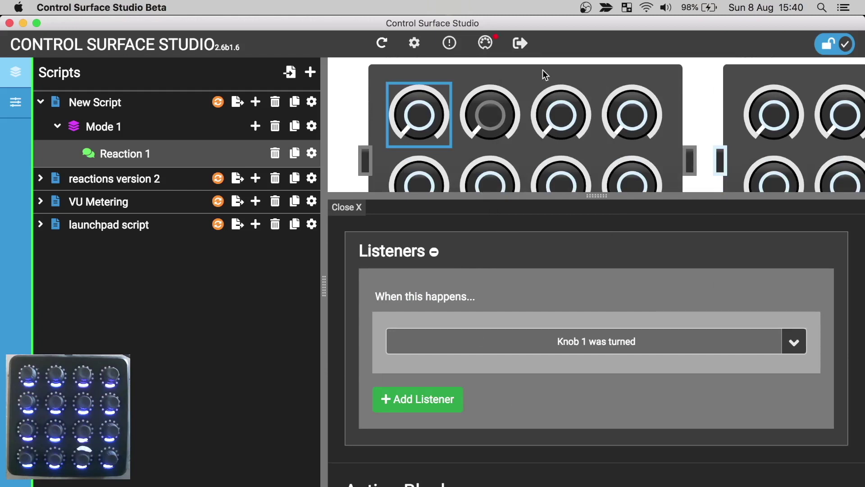
Step: Set the action event in Action Block 1 to Song - set clip trigger quantization from the Live Object Model
scroll(548, 310, "down", 5)
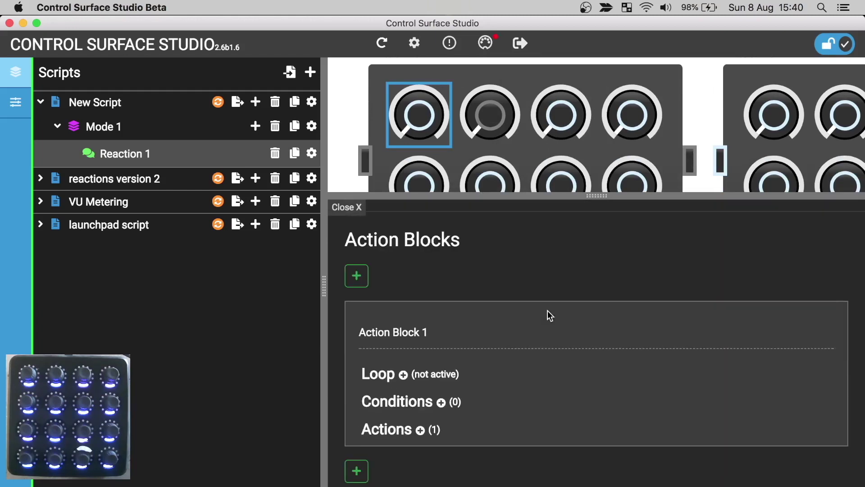
left_click(421, 430)
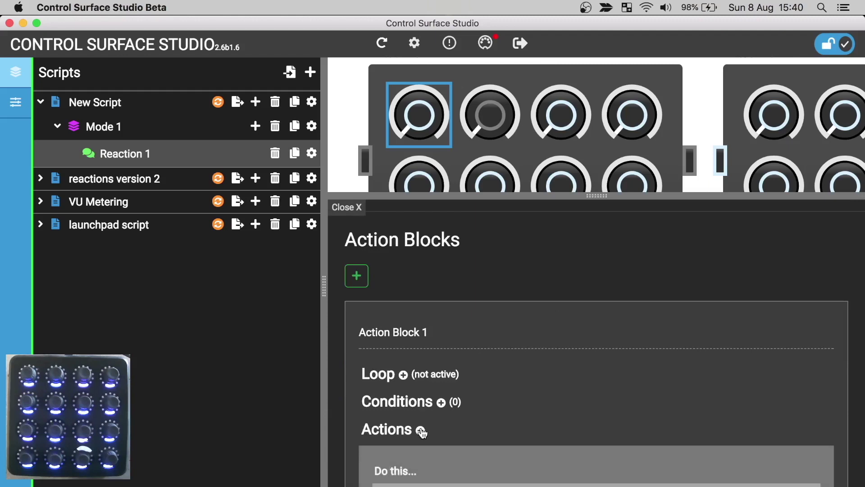
scroll(509, 450, "down", 3)
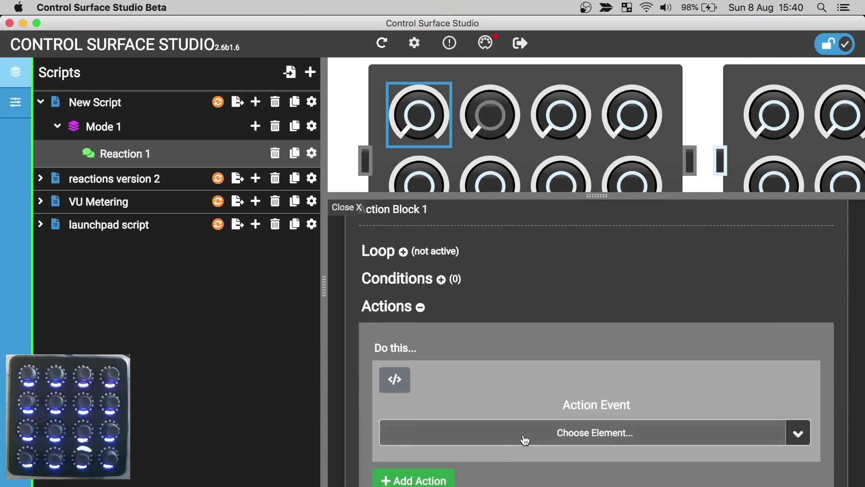
left_click(524, 434)
mouse_move(450, 332)
mouse_move(531, 90)
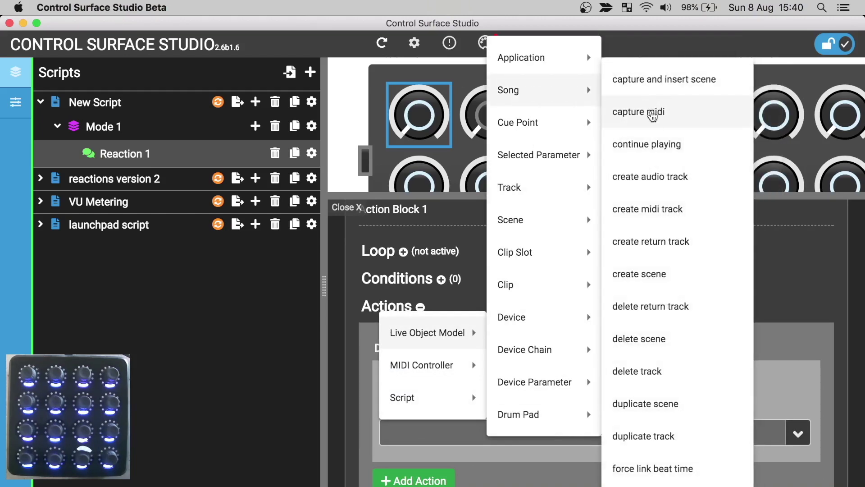
scroll(655, 271, "down", 7)
scroll(656, 272, "down", 6)
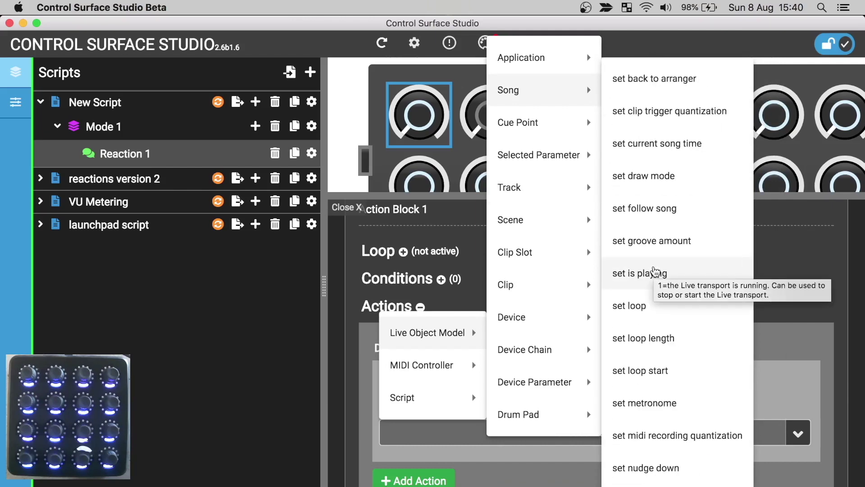
scroll(657, 272, "up", 2)
left_click(657, 171)
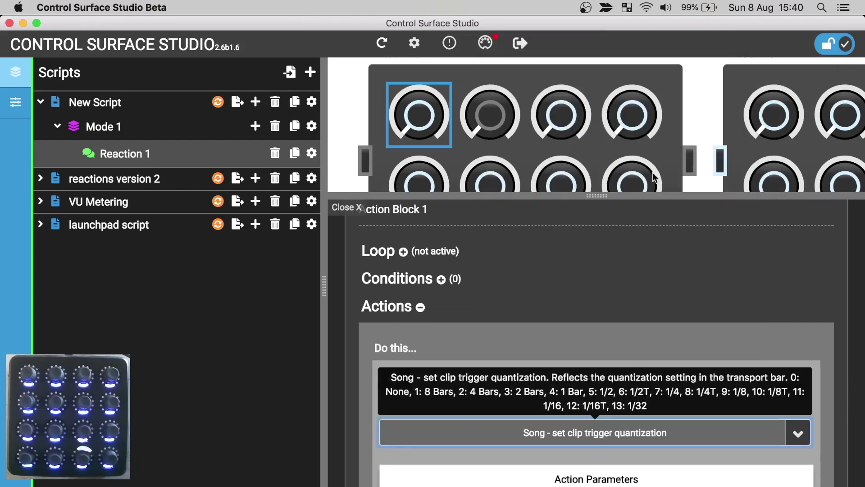
Step: Enable Get value from ranges for the action's number parameter, leaving its range settings expanded
scroll(625, 353, "down", 5)
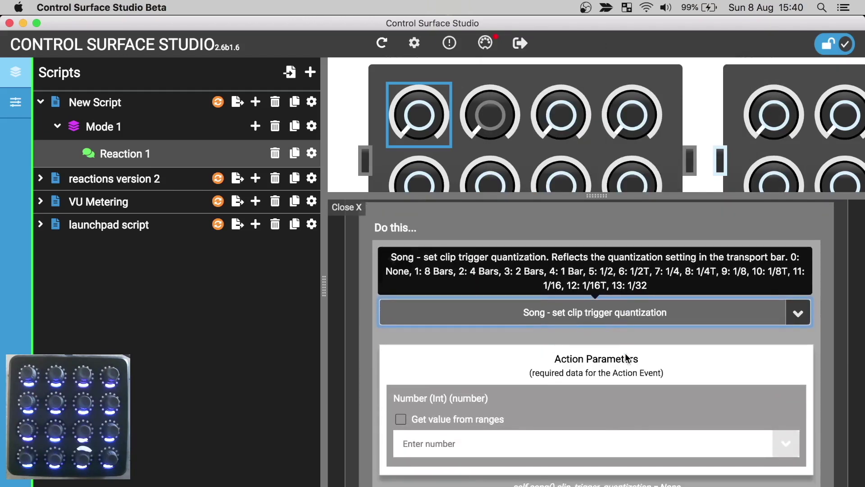
scroll(639, 386, "down", 2)
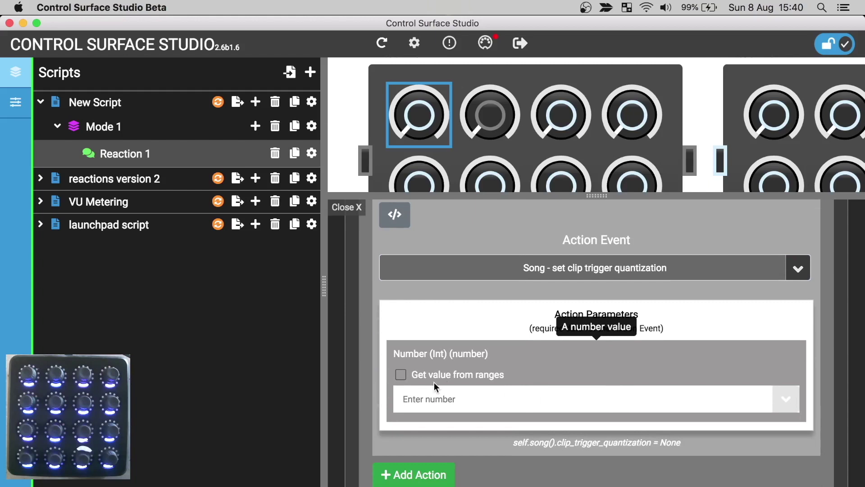
left_click(400, 375)
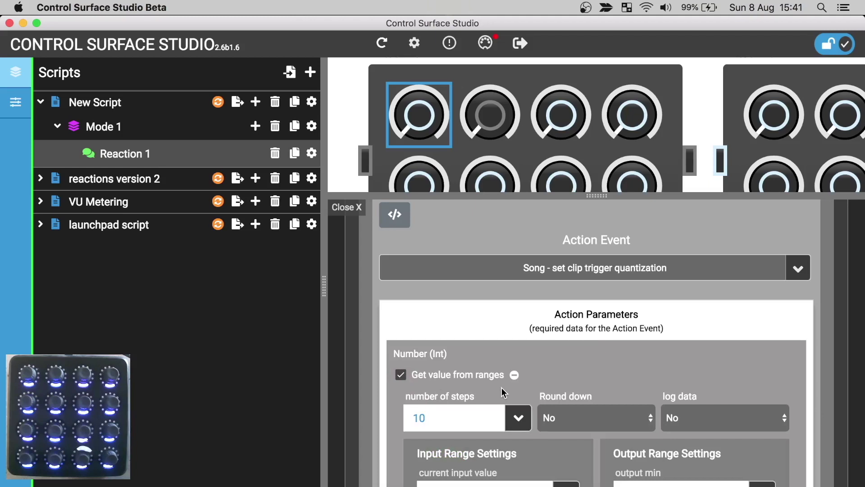
scroll(501, 387, "down", 5)
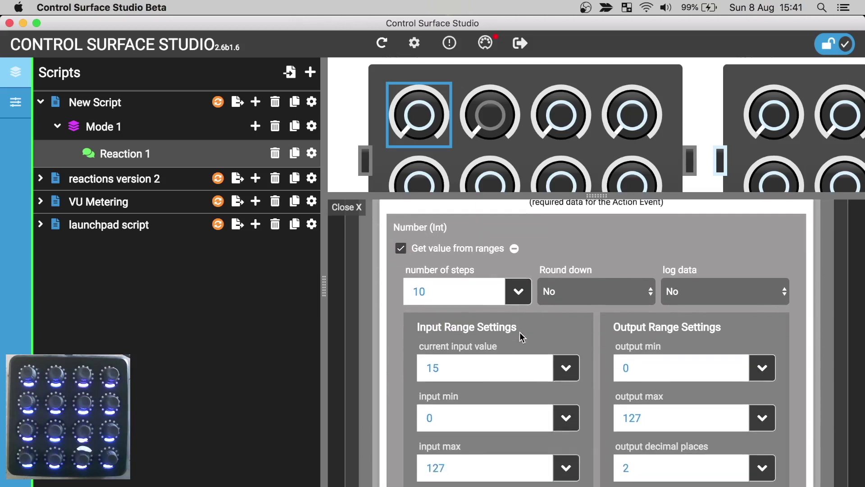
scroll(521, 325, "down", 1)
left_click(515, 224)
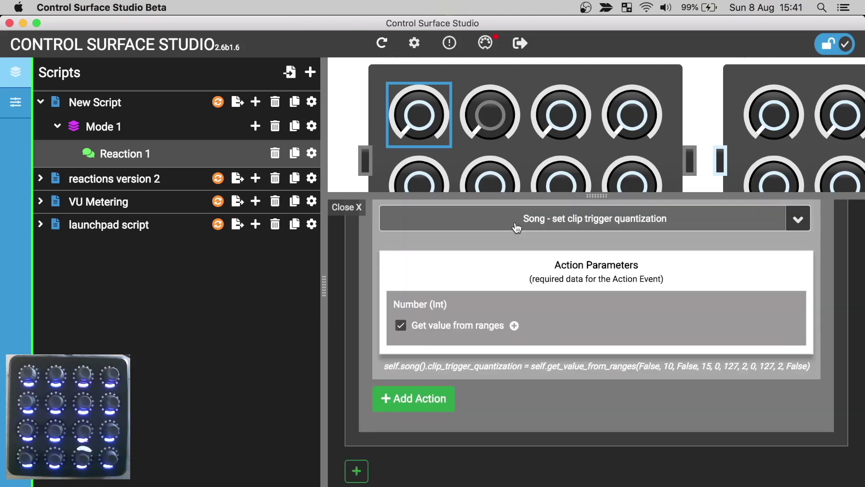
left_click(514, 325)
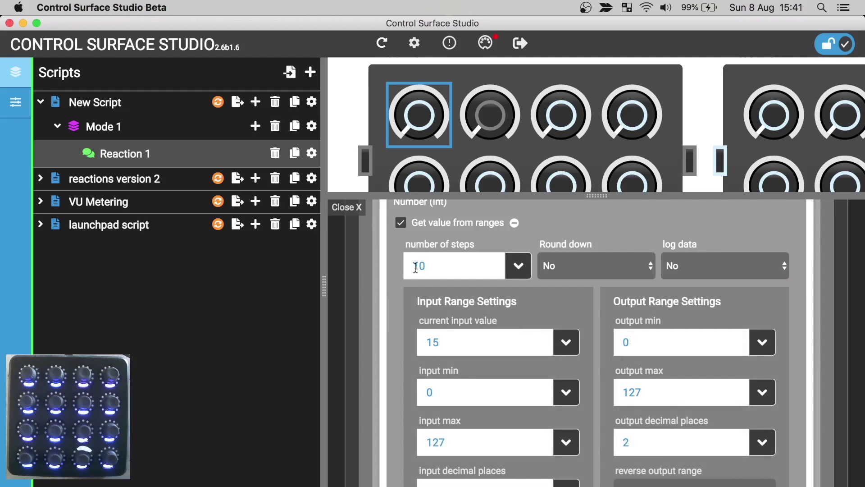
left_click(401, 223)
left_click(401, 300)
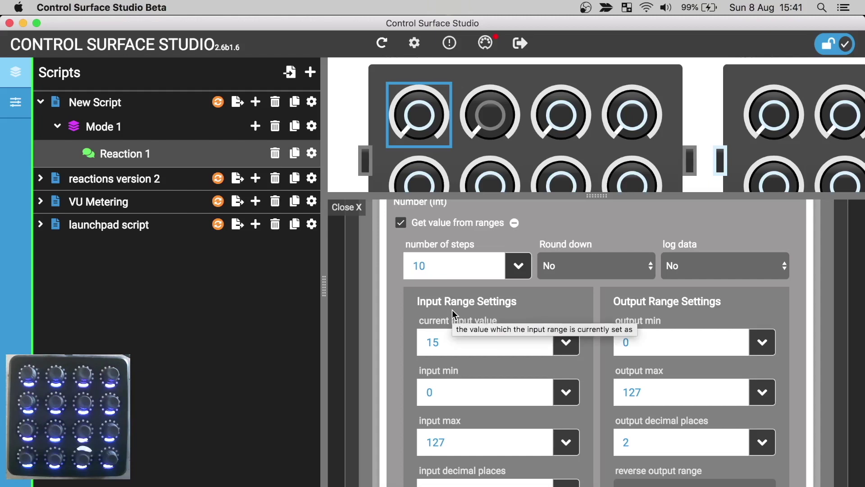
scroll(453, 310, "down", 3)
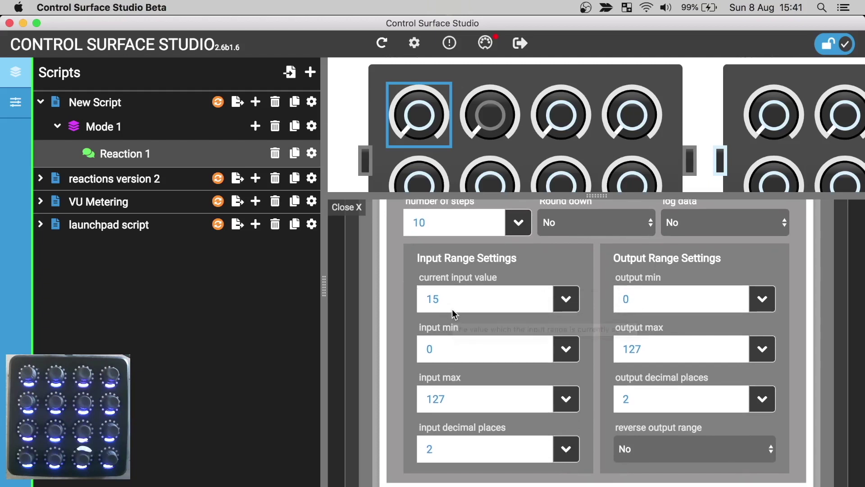
left_click_drag(415, 259, 726, 260)
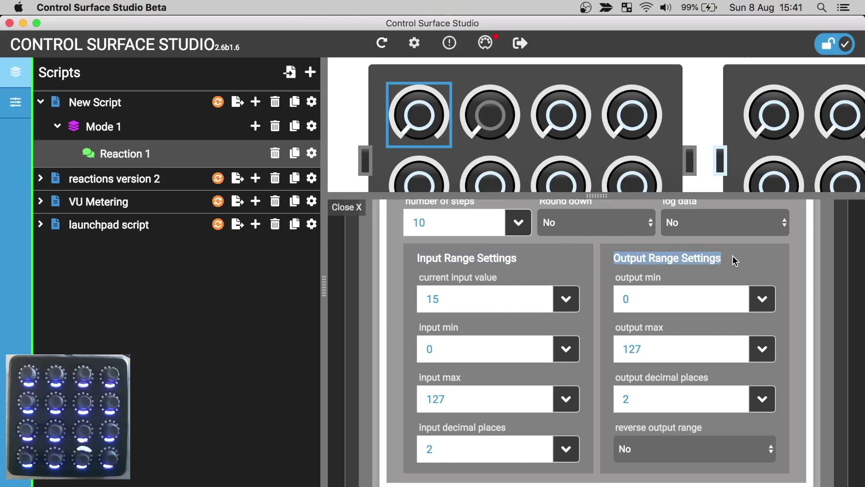
left_click(733, 257)
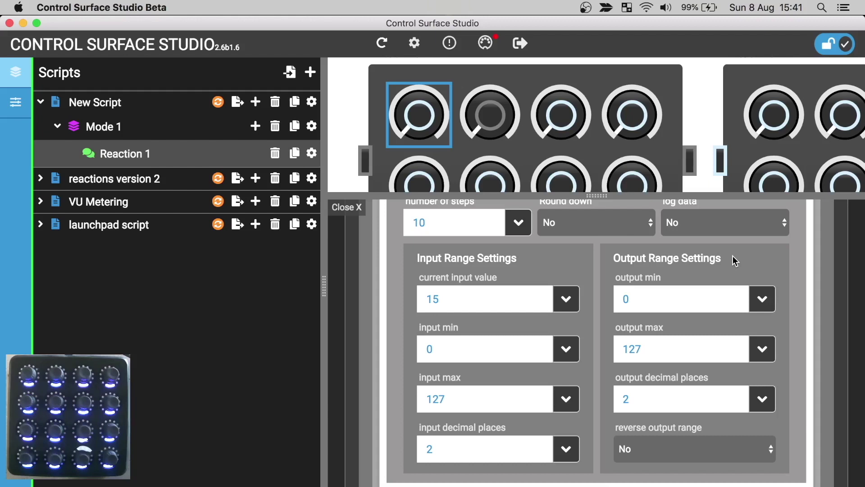
Step: Open the MIDI monitor and turn MIDI Monitoring on
left_click(485, 42)
left_click(571, 82)
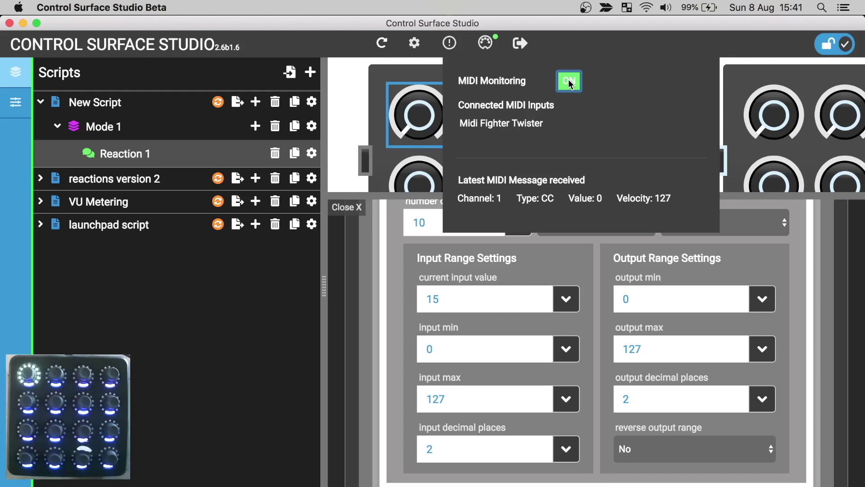
Step: Turn MIDI Monitoring off and close the MIDI monitor
left_click(568, 80)
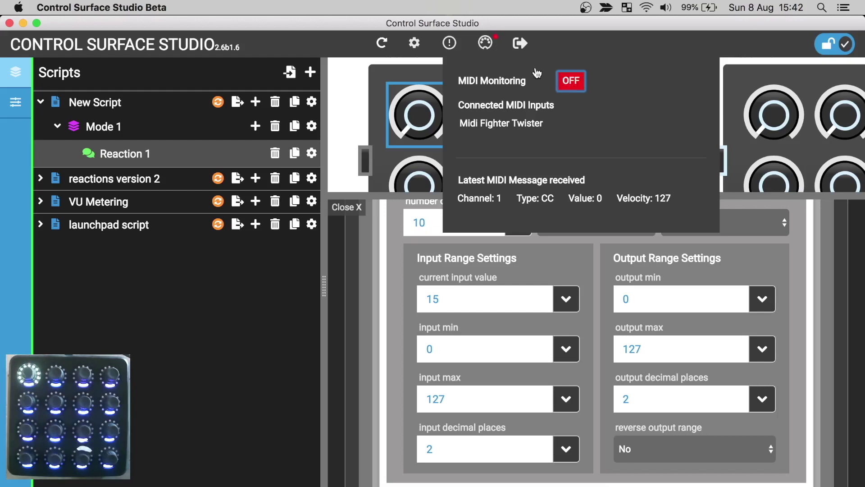
left_click(485, 43)
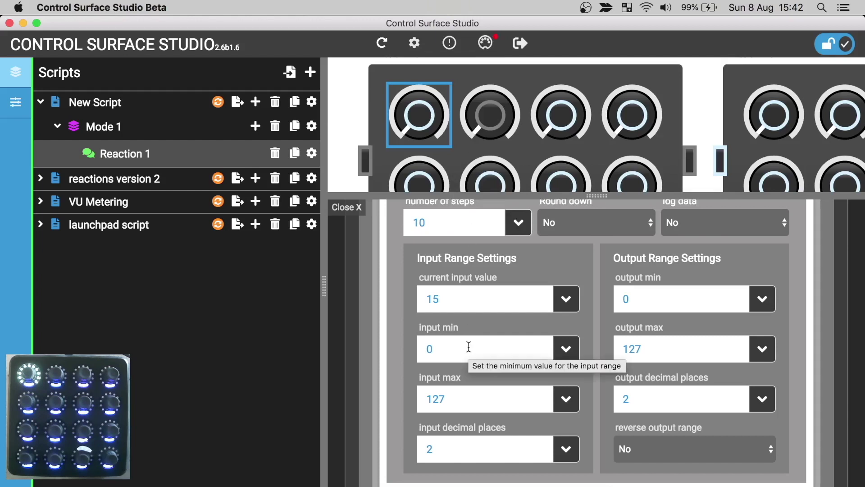
Step: Set the input decimal places to 0 in the Input Range Settings of Reaction 1's action
left_click(451, 398)
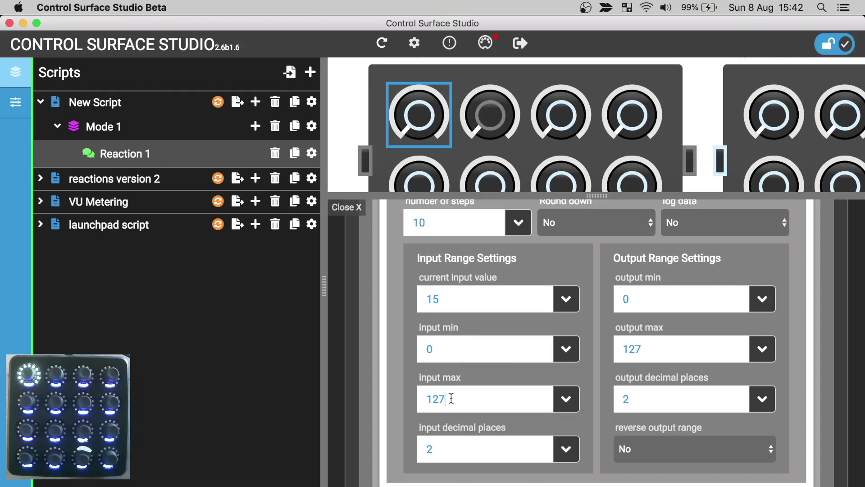
double_click(423, 448)
type("0")
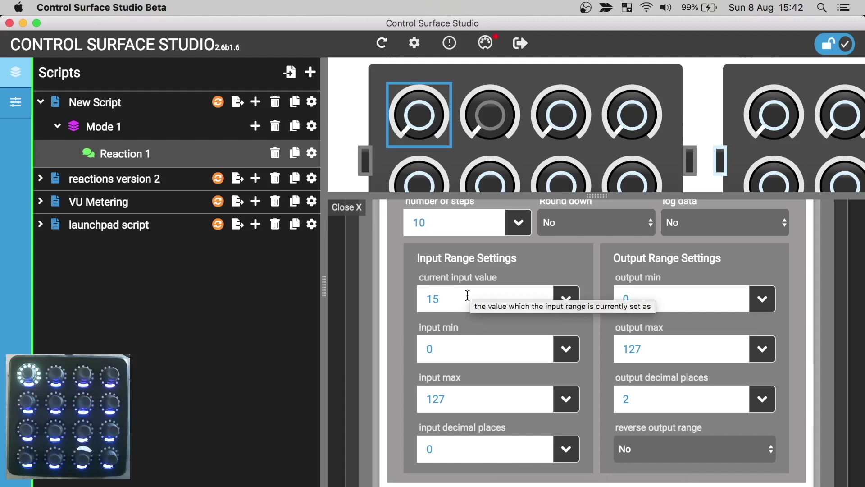
left_click_drag(442, 298, 428, 298)
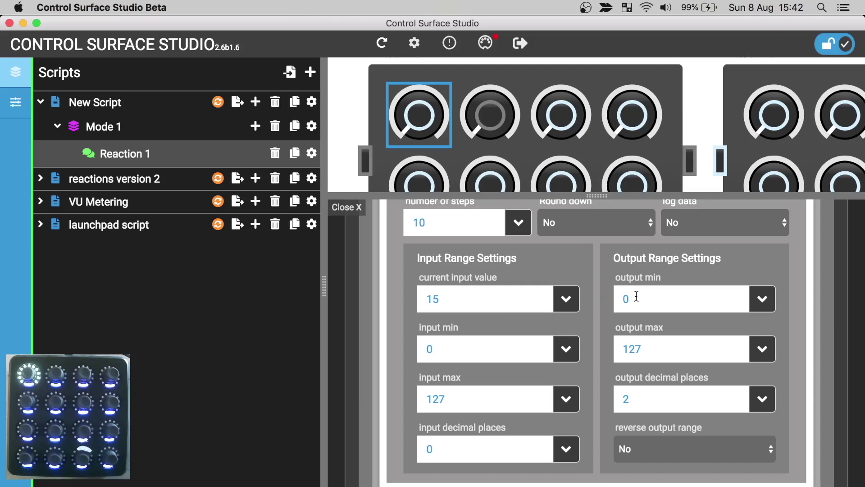
Step: Set the output max to 13 and the output decimal places to 0 in the Output Range Settings
left_click(643, 351)
key("shift+Left")
key("shift+Left")
key("shift+Left")
type("13")
left_click(639, 397)
key("BackSpace")
type("0")
Step: Set the number of steps to 14 for the value ranges and update New Script
left_click(431, 219)
key("BackSpace")
type("4")
left_click(218, 102)
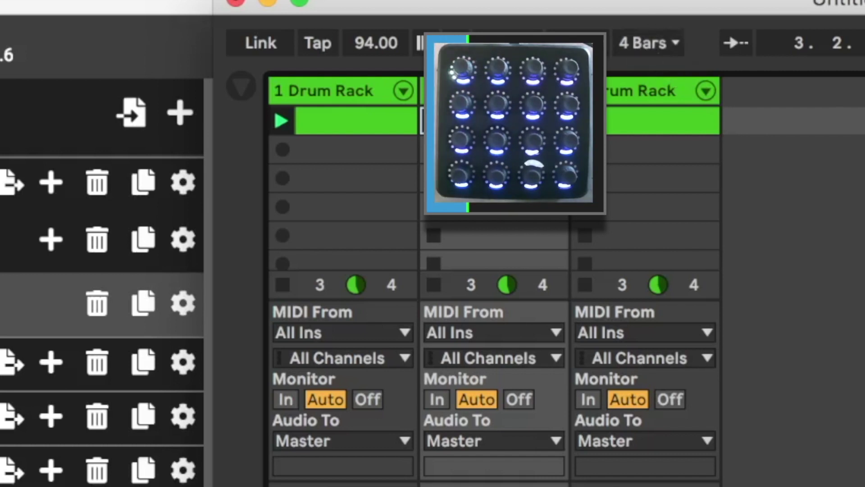
Step: Examine the options of Ableton Live's global launch quantization, and return to Control Surface Studio
left_click(669, 37)
left_click(634, 296)
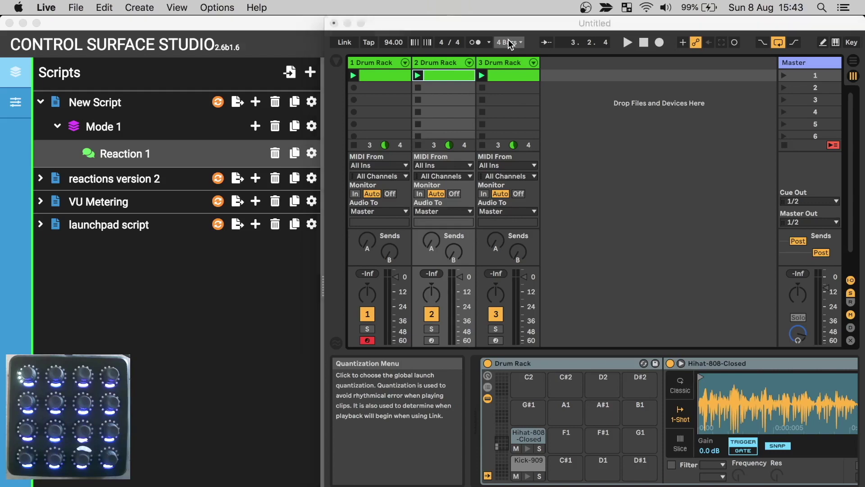
key("super+Tab")
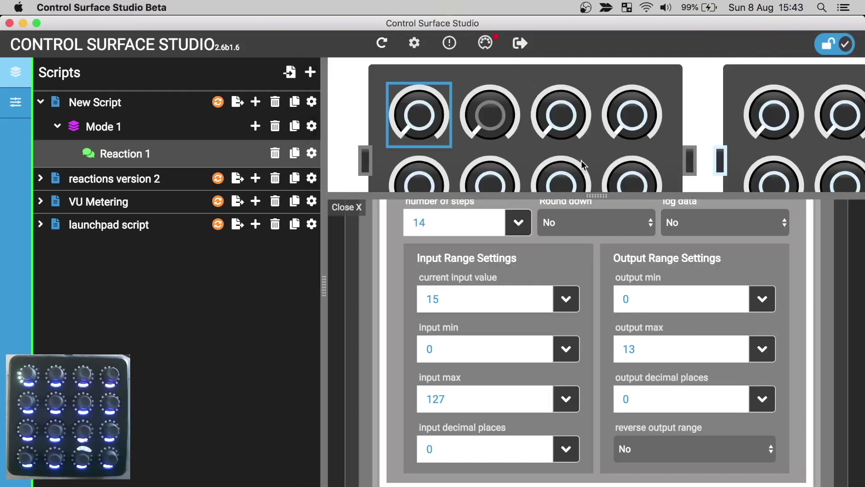
Step: Set the current input value to the MIDI controller's current velocity value Knob 1's latest velocity value, and update New Script
scroll(491, 245, "up", 1)
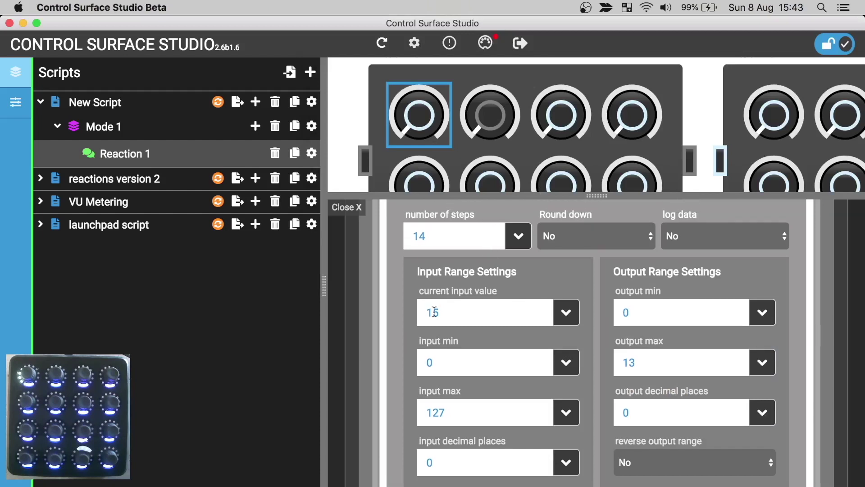
left_click_drag(425, 312, 444, 312)
left_click(567, 313)
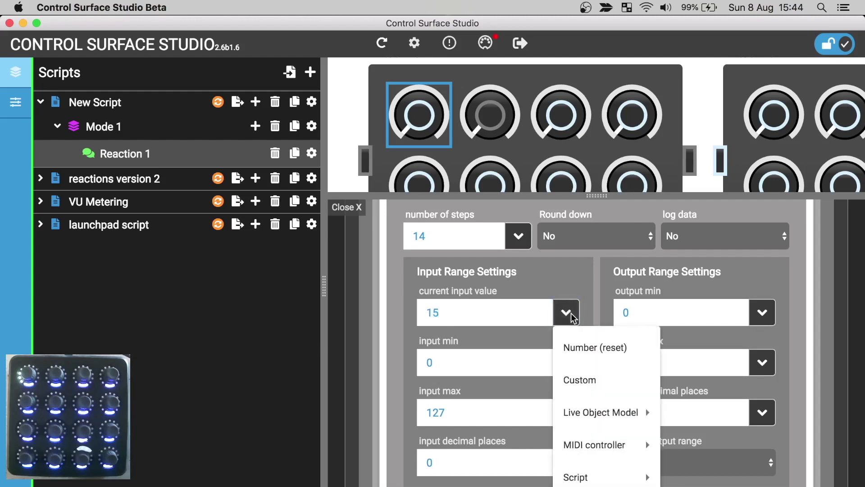
mouse_move(588, 453)
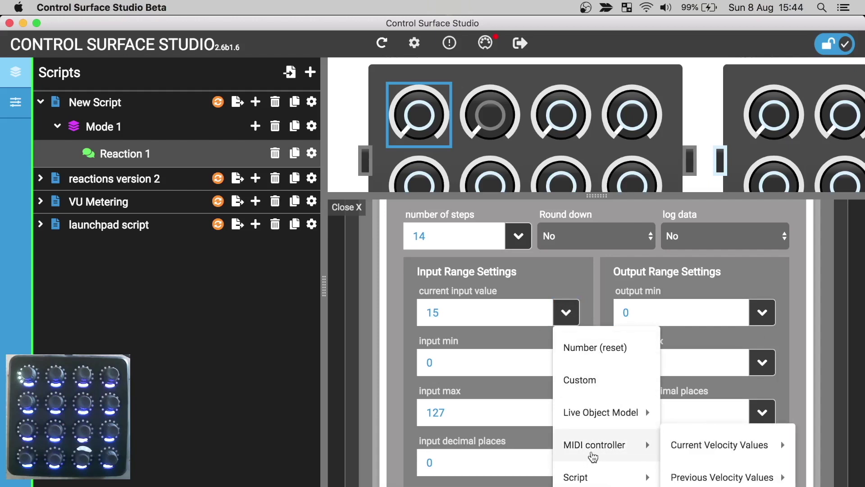
mouse_move(679, 451)
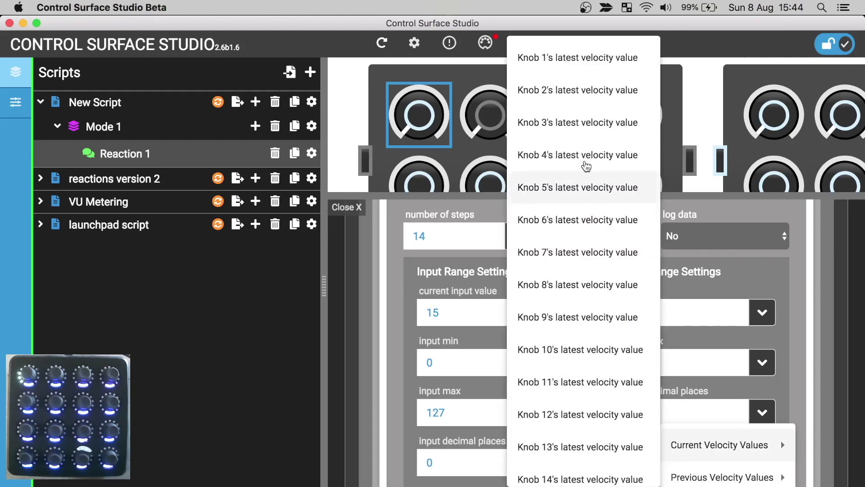
left_click(586, 63)
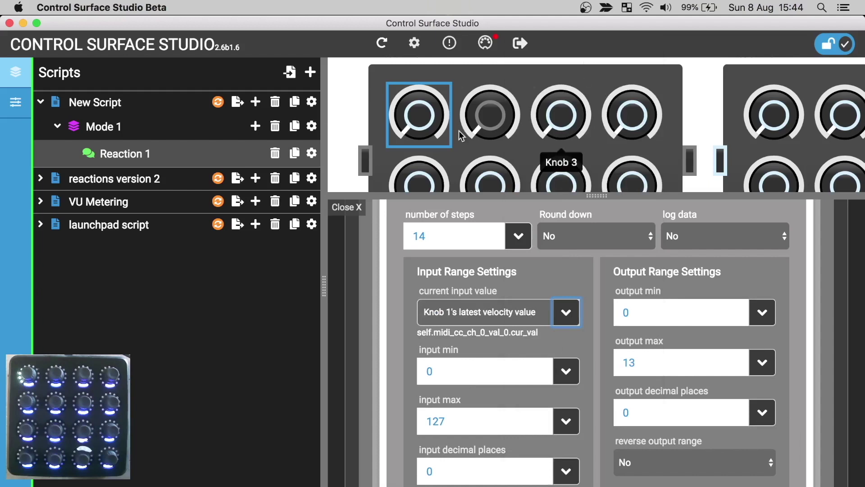
left_click(218, 103)
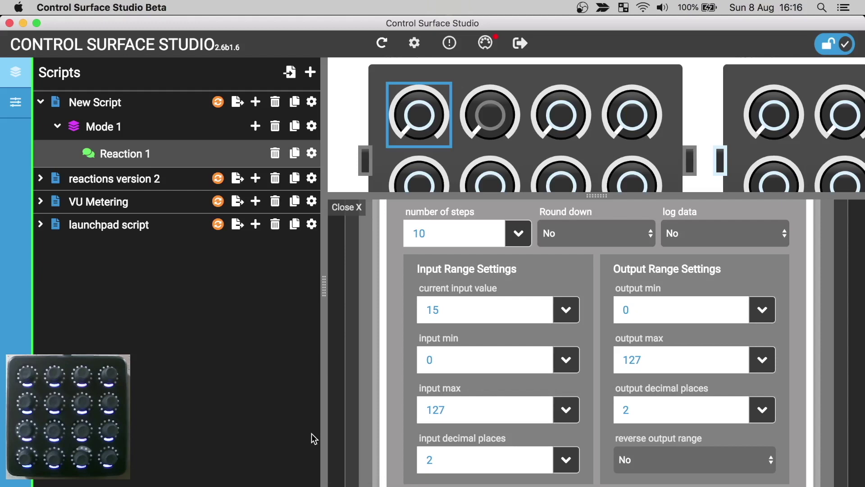
Step: Add a second Reaction mapping to Mode 1, with the Live Object Model listener Song "clip trigger quantization" has changed
left_click(256, 127)
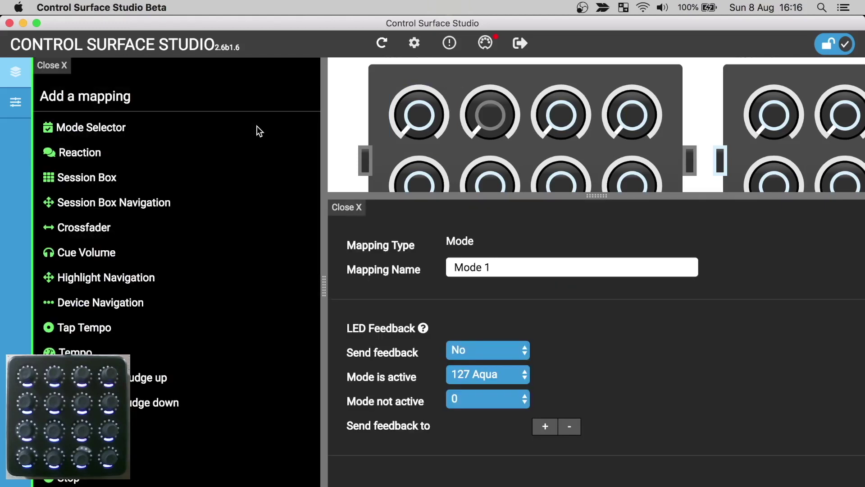
left_click(90, 154)
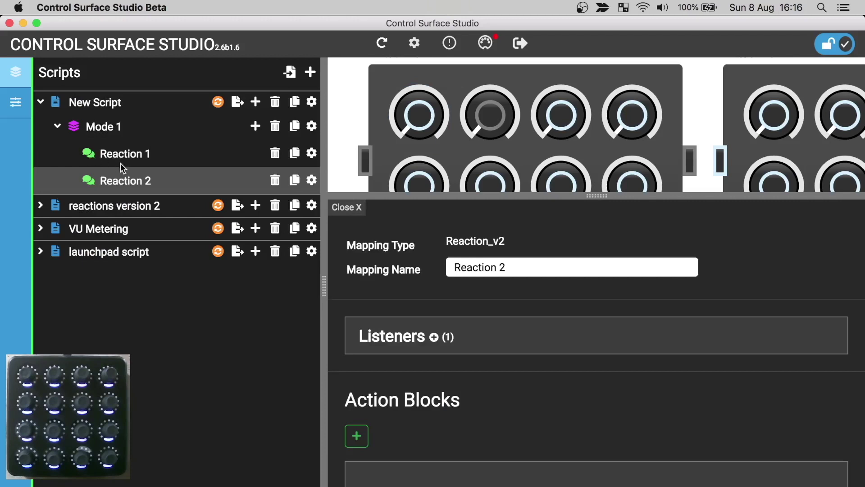
left_click(434, 337)
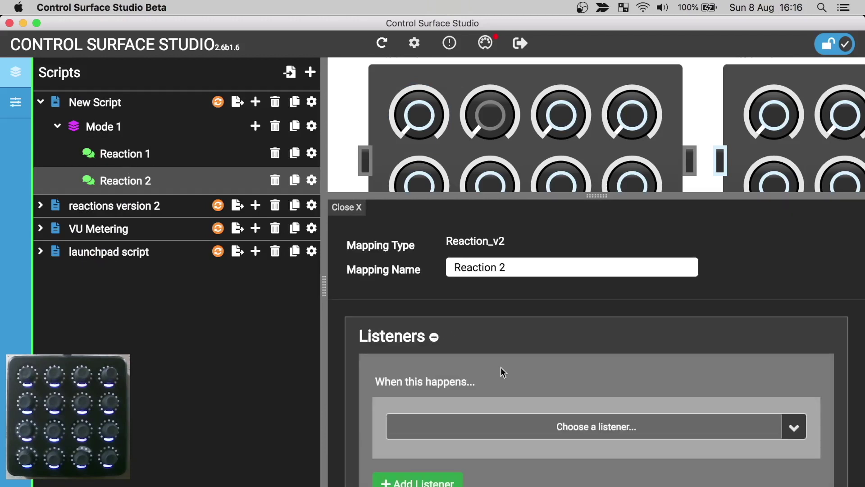
left_click(556, 426)
mouse_move(459, 334)
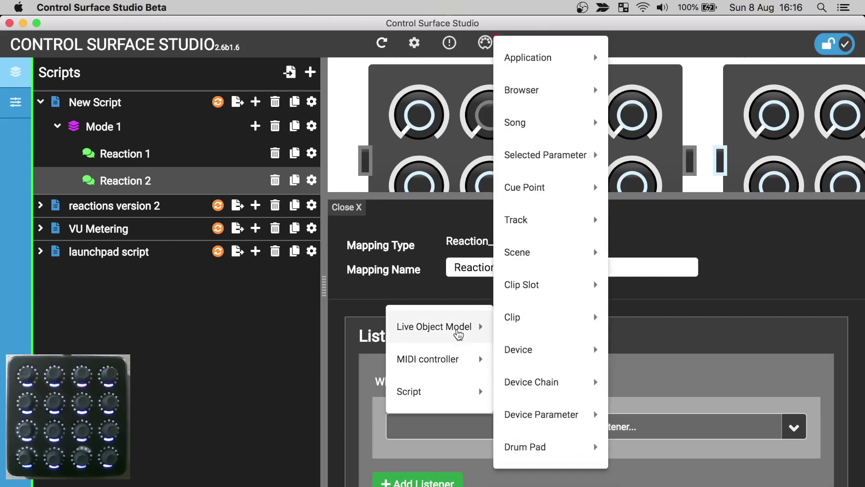
mouse_move(544, 126)
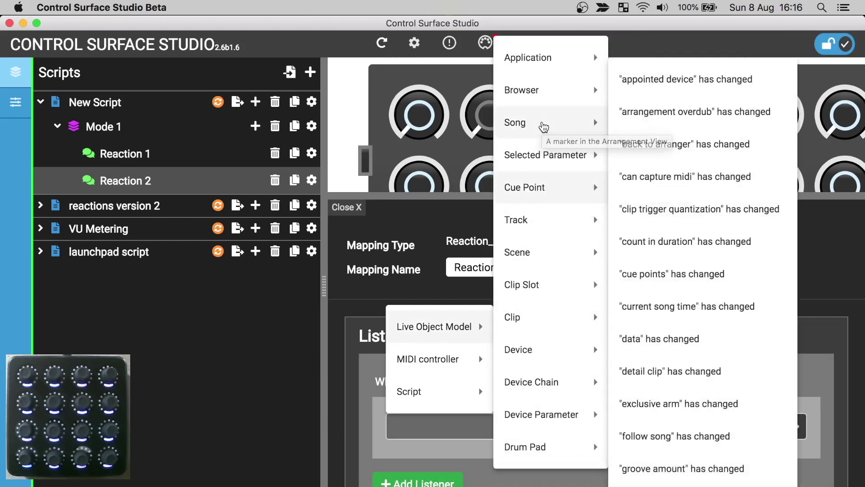
left_click(693, 211)
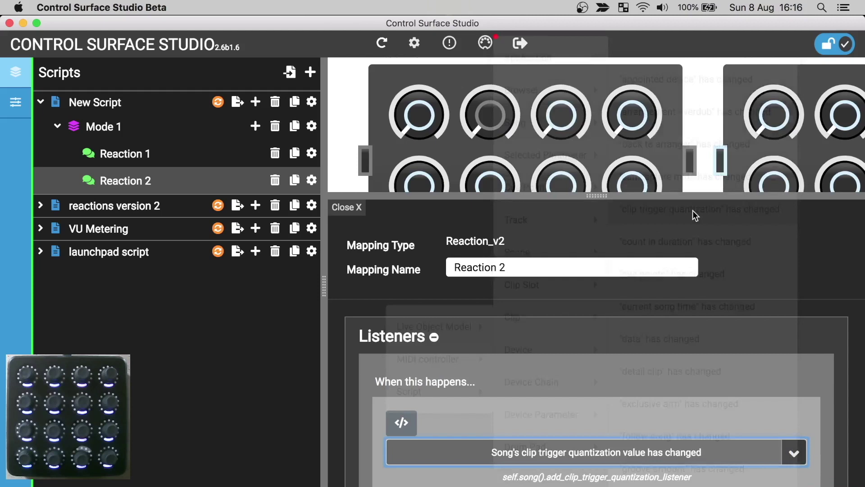
Step: Set the action event in Action Block 1 to MIDI Controller - send MIDI velocity value to input
scroll(626, 362, "down", 10)
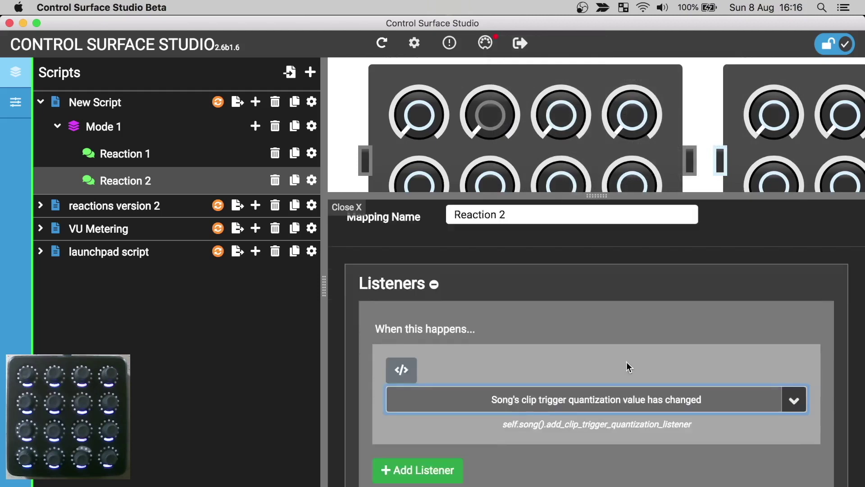
left_click(420, 430)
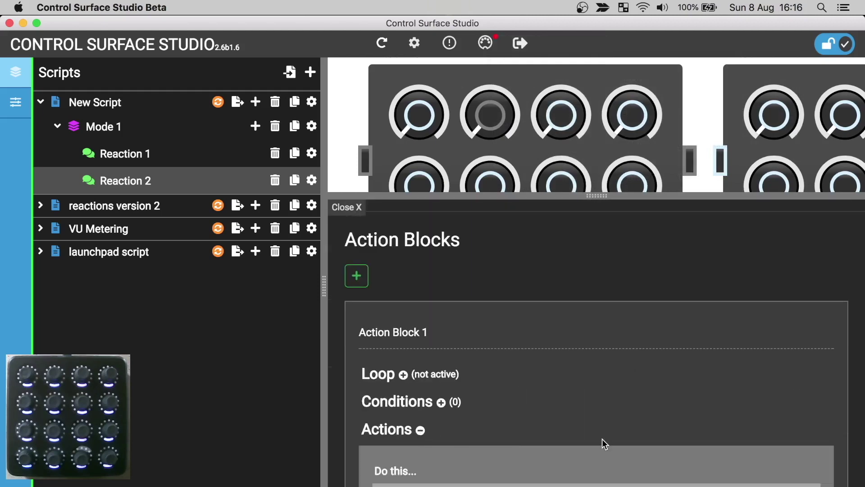
scroll(603, 439, "down", 3)
left_click(588, 426)
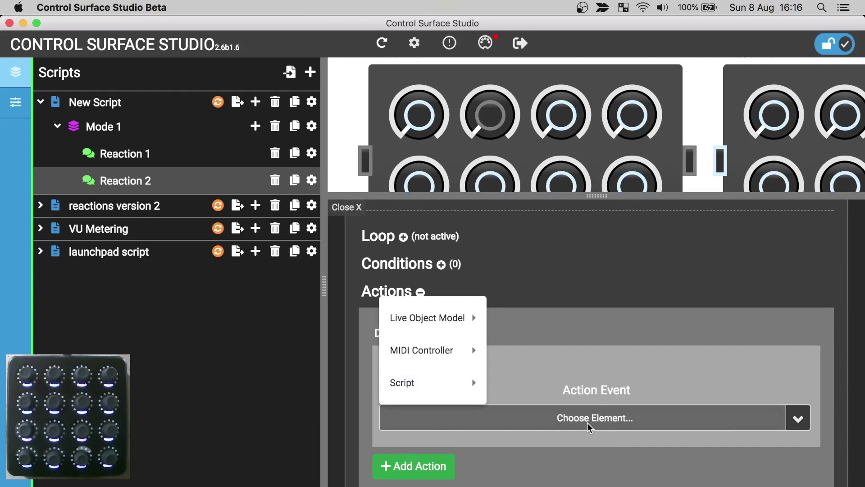
mouse_move(448, 352)
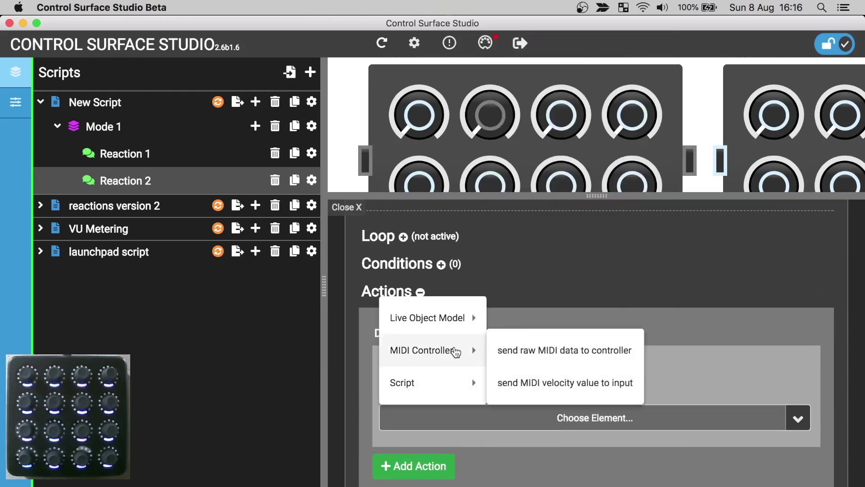
left_click(546, 384)
scroll(550, 415, "down", 3)
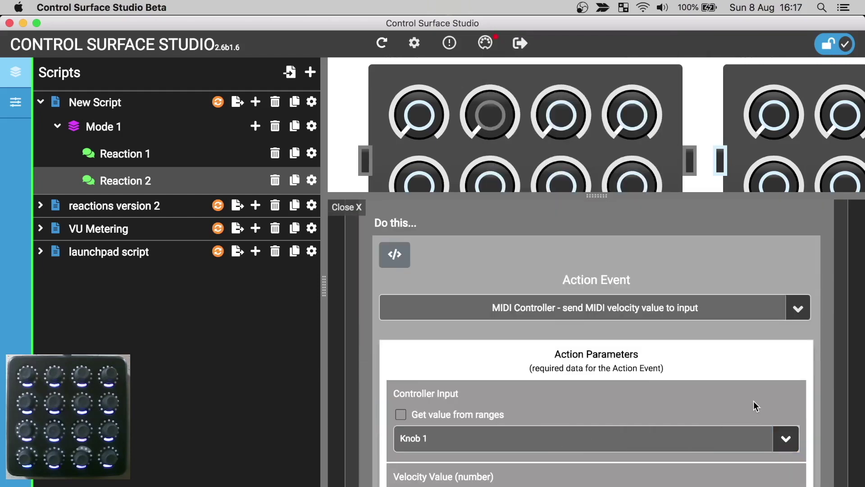
Step: Set the action's Controller Input parameter to Knob 4
left_click(784, 437)
mouse_move(757, 341)
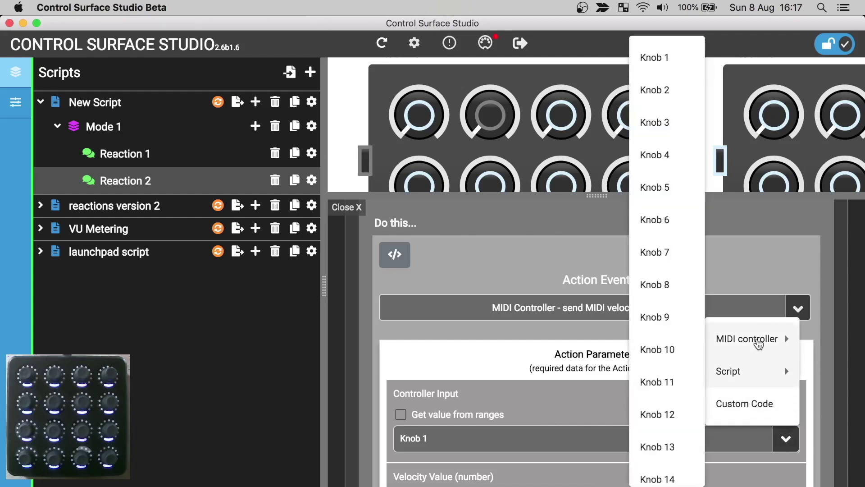
left_click(657, 155)
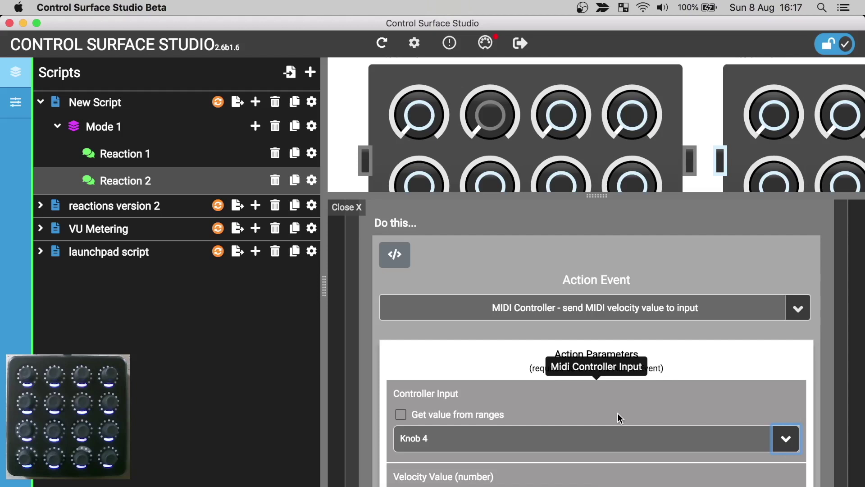
Step: Enable Get value from ranges for the Velocity Value parameter and set its number of steps to 14
scroll(618, 412, "down", 4)
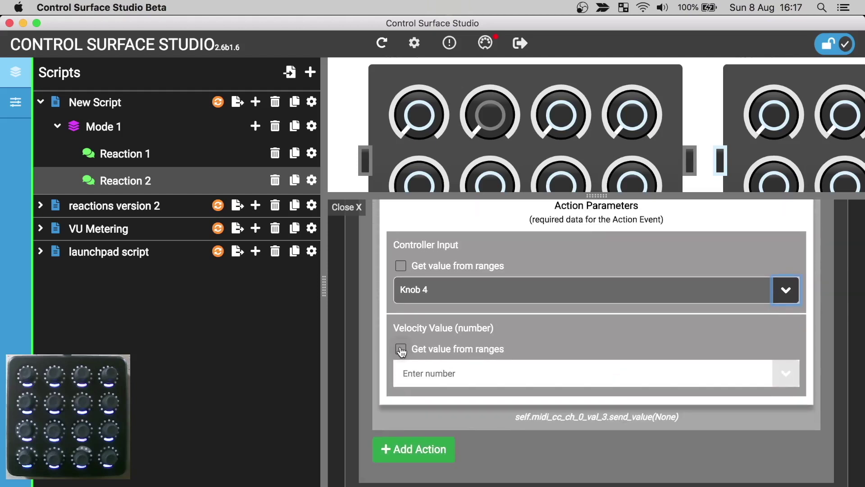
left_click(401, 350)
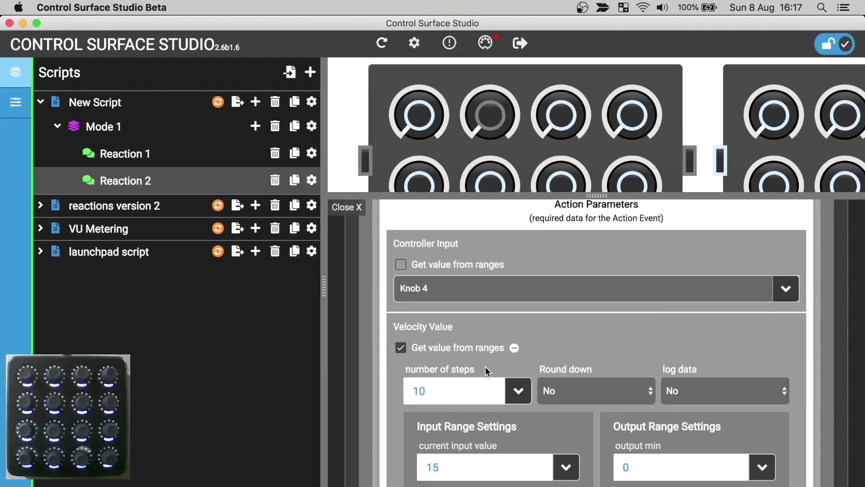
scroll(486, 371, "down", 3)
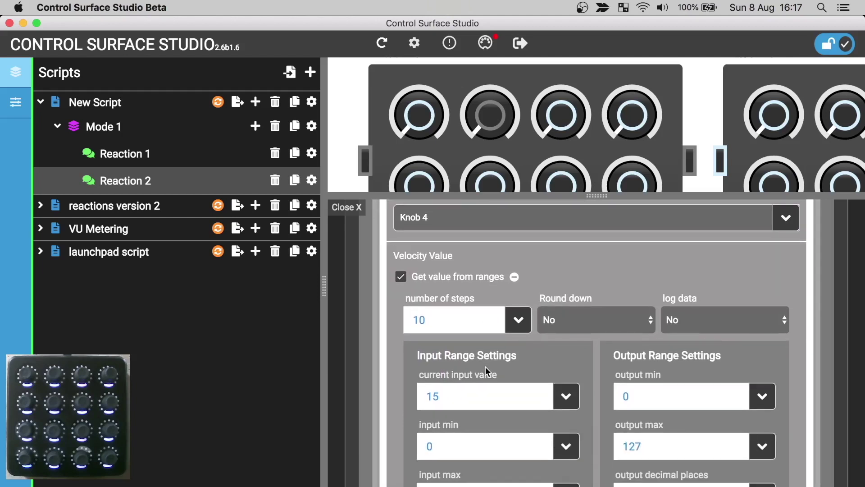
scroll(485, 366, "down", 1)
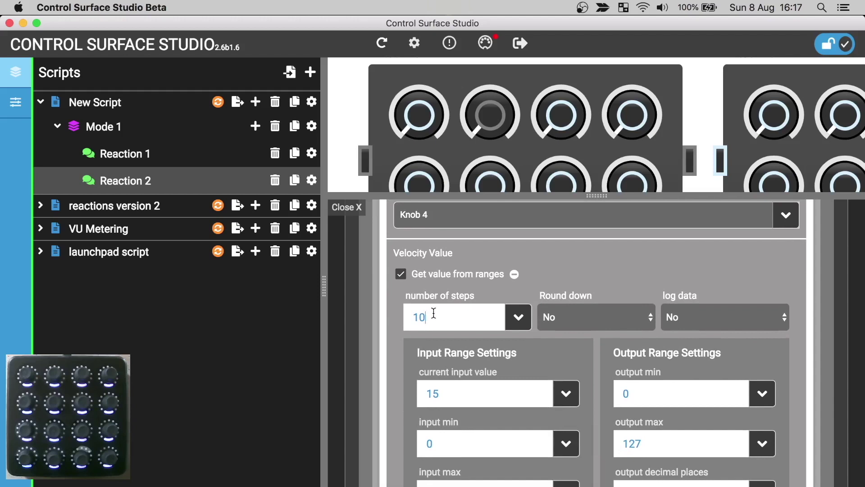
key("BackSpace")
type("4")
Step: Set the current input value of the Velocity Value's input range to Song - clip trigger quantization from the Live Object Model
left_click(574, 397)
mouse_move(599, 293)
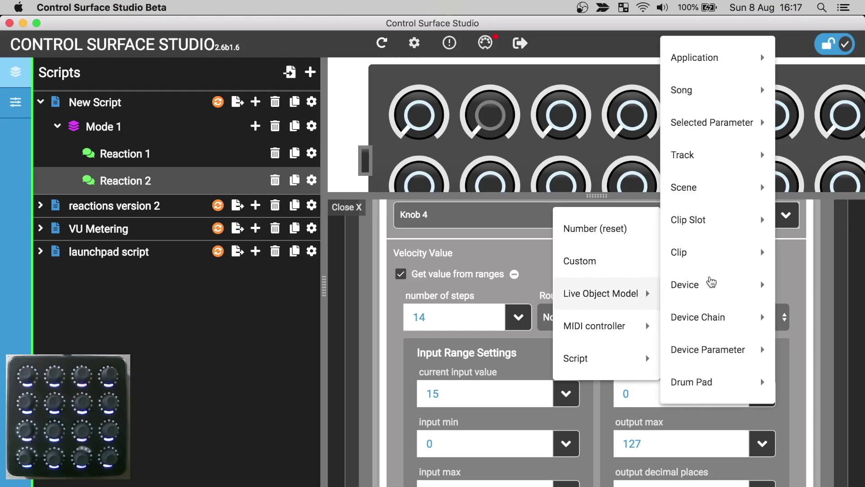
mouse_move(709, 90)
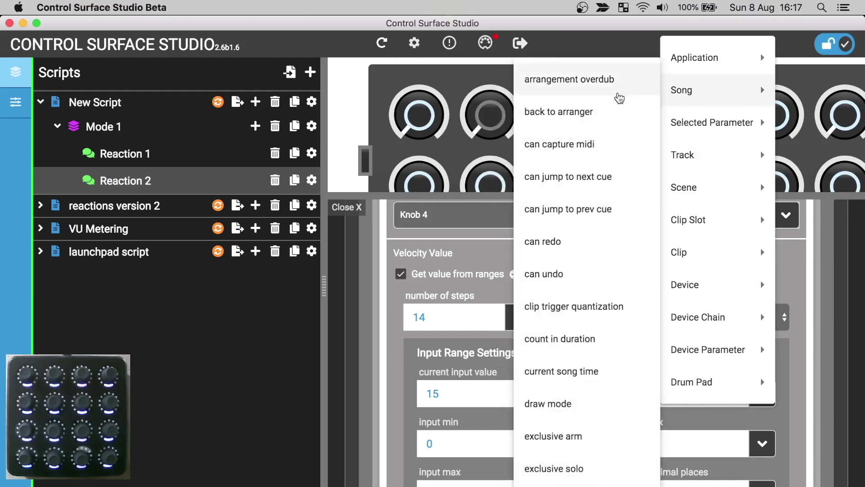
left_click(598, 307)
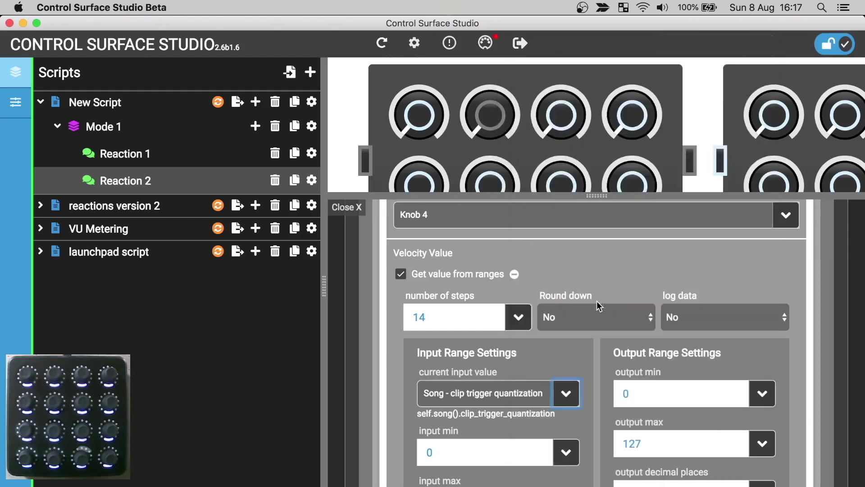
scroll(493, 428, "down", 5)
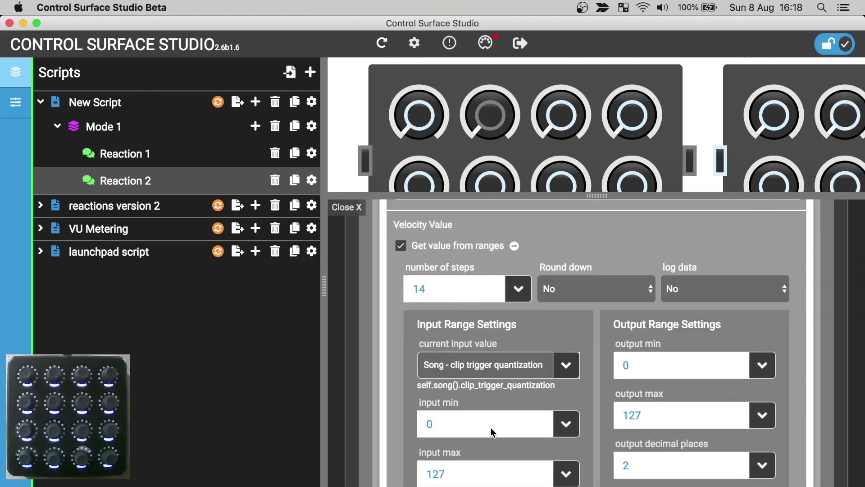
Step: Set the Velocity Value's input maximum to 13 and both its input and output decimal places to 0
left_click_drag(439, 395, 412, 393)
type("13")
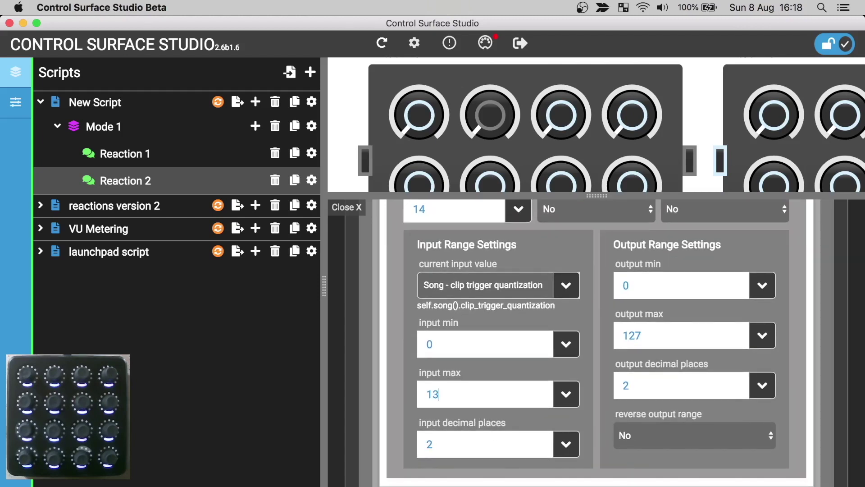
double_click(422, 444)
type("0")
left_click_drag(635, 385, 609, 390)
type("0")
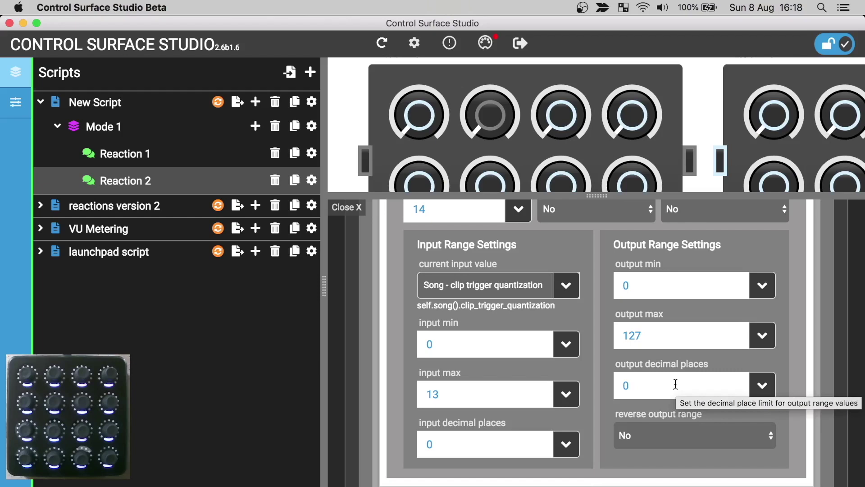
Step: Install New Script with the updated reactions and switch to Live
key("super+Tab")
left_click(218, 106)
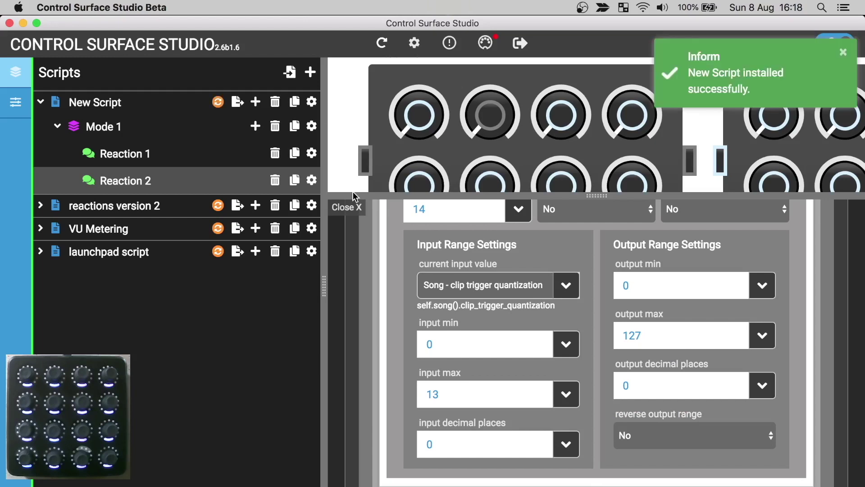
key("super+Tab")
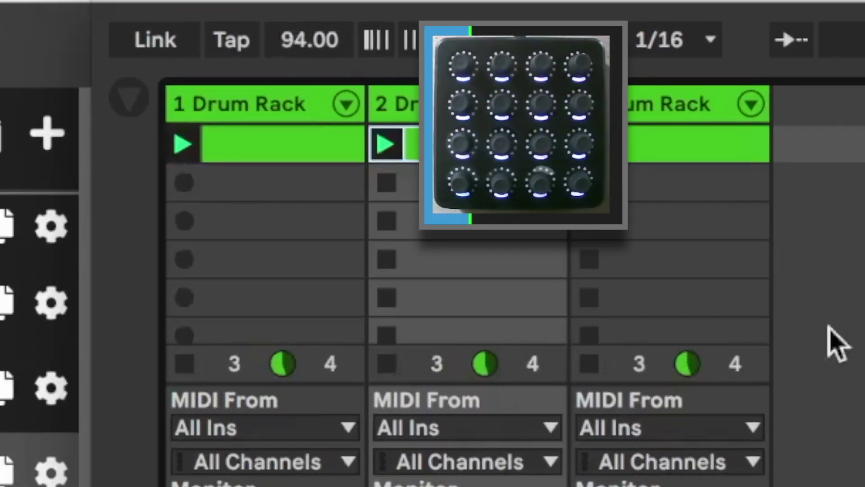
Step: Test the Knob 4 feedback by setting Live's clip trigger quantization to 4 Bars, 1/8T, 1/16, 8 Bars, 2 Bars and 1/2 in turn
left_click(694, 44)
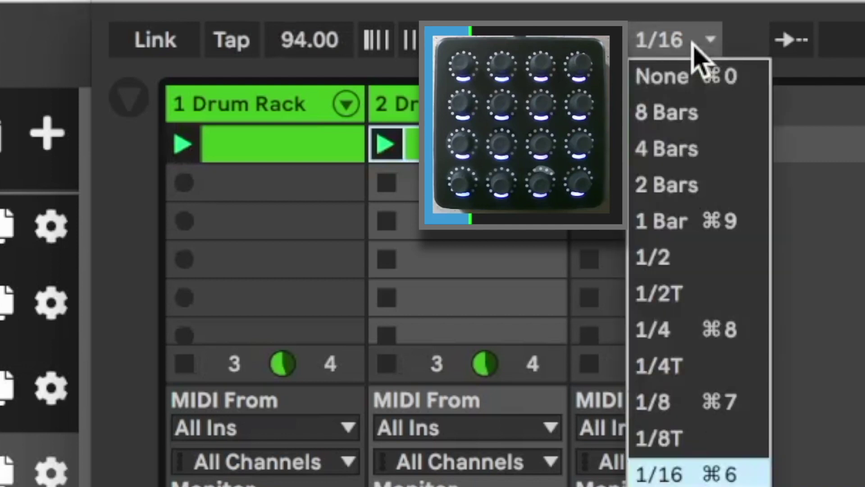
left_click(703, 164)
left_click(703, 41)
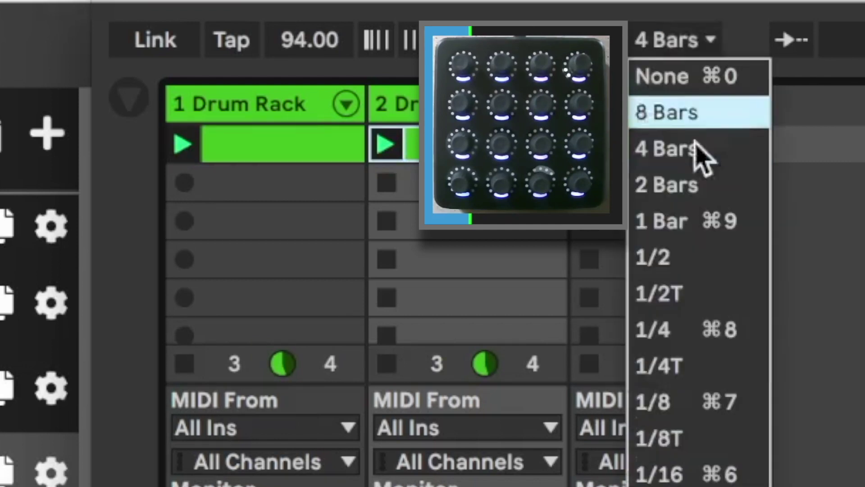
left_click(699, 438)
left_click(676, 41)
left_click(658, 485)
left_click(667, 43)
left_click(667, 112)
left_click(667, 50)
left_click(676, 185)
left_click(673, 50)
left_click(682, 267)
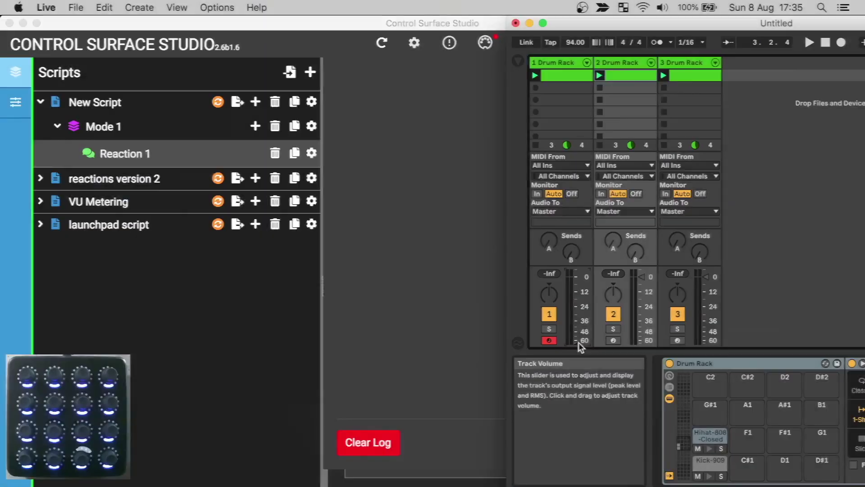
Step: Raise the first track's volume slider in Live and inspect the values logged in Control Surface Studio
left_click_drag(169, 299, 169, 296)
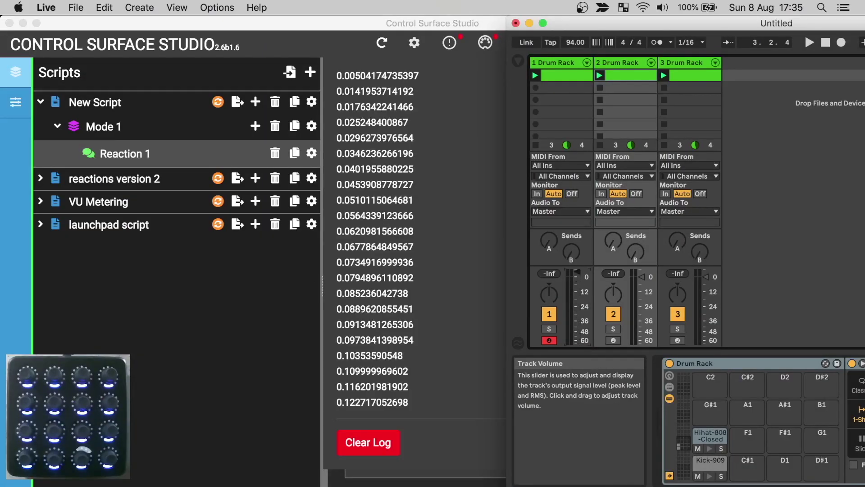
left_click(450, 239)
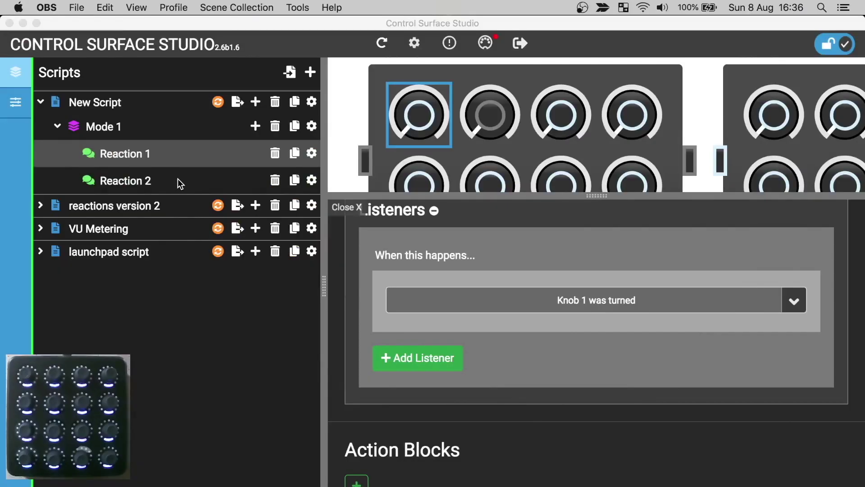
Step: Add a third reaction to Mode 1 and set its listener to Knob 2 was turned
left_click(253, 126)
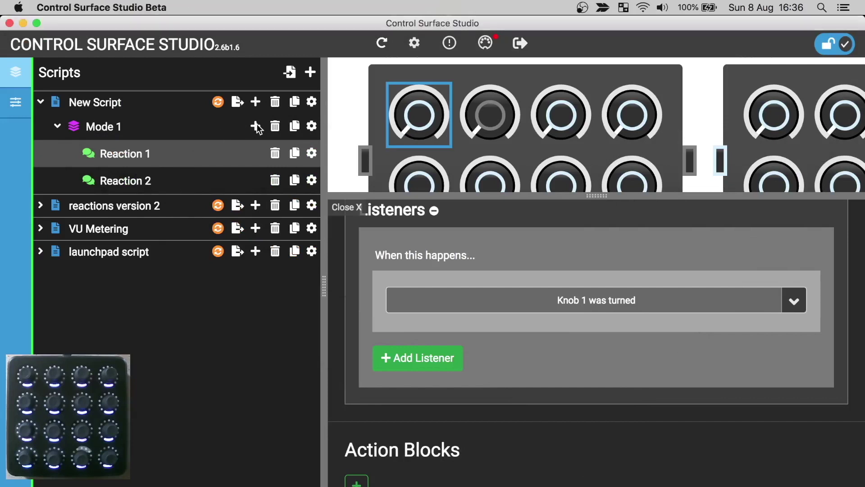
left_click(255, 128)
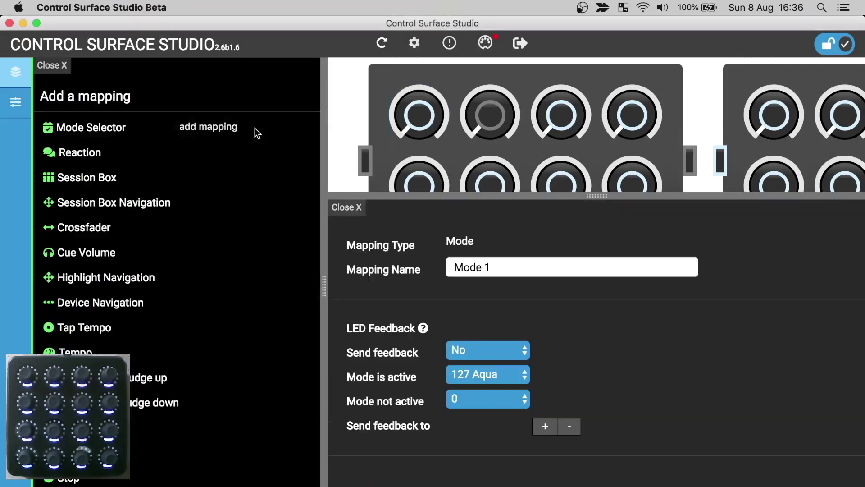
left_click(85, 155)
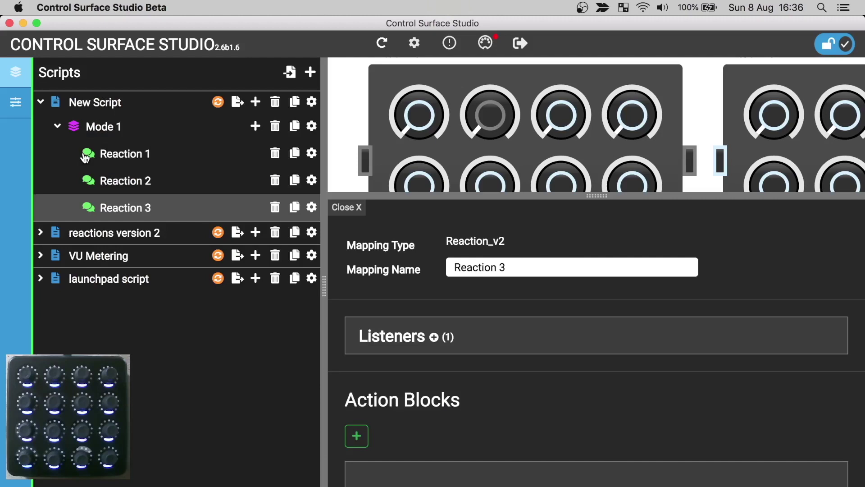
left_click(434, 338)
left_click(543, 431)
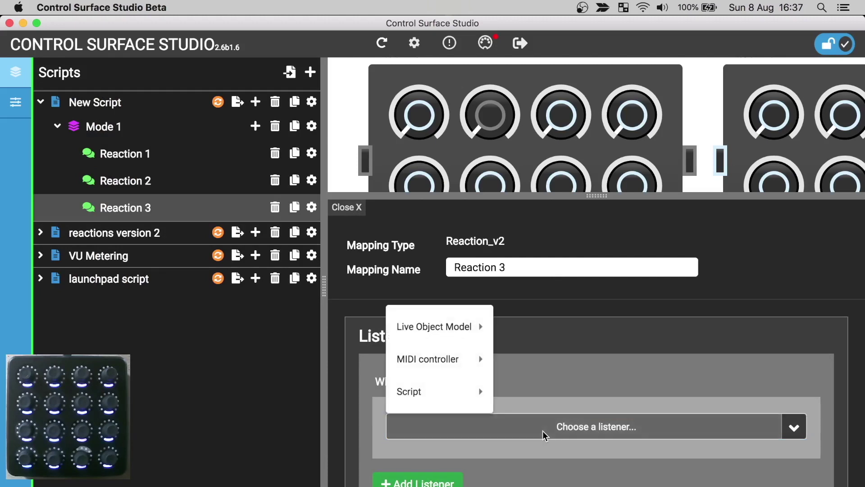
mouse_move(471, 359)
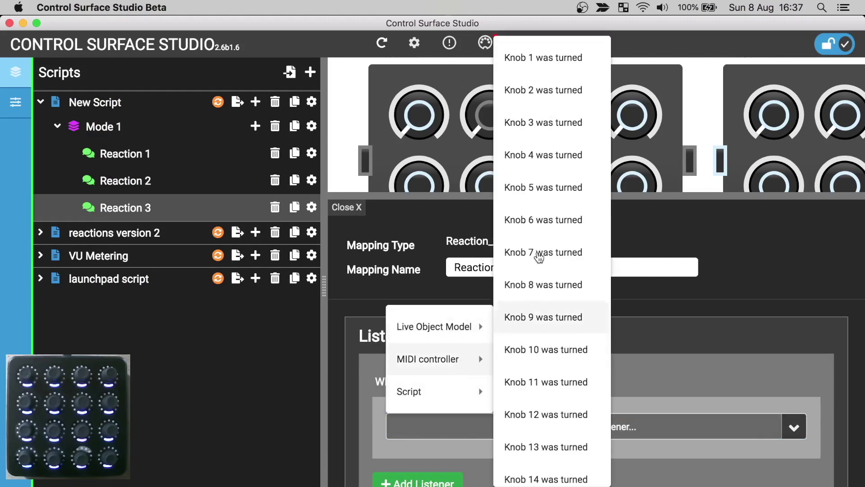
left_click(541, 91)
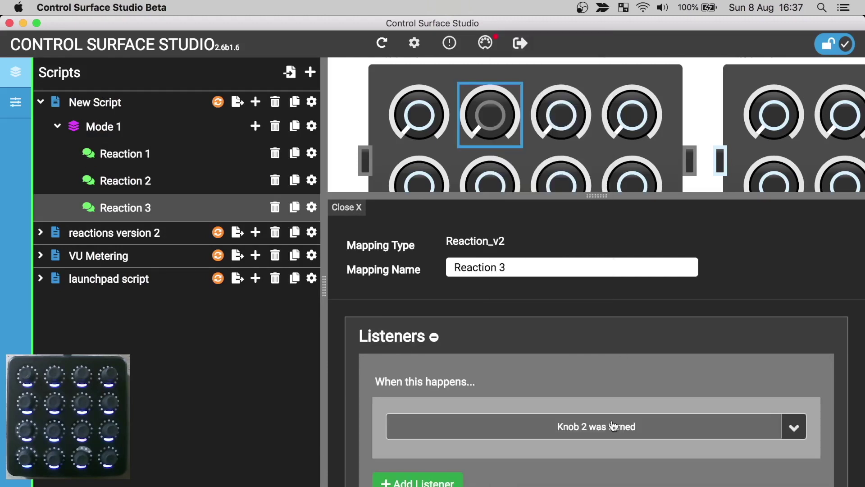
Step: Set the action event in Reaction 3's Action Block 1 to Track - set volume value from the Live Object Model
scroll(613, 415, "down", 5)
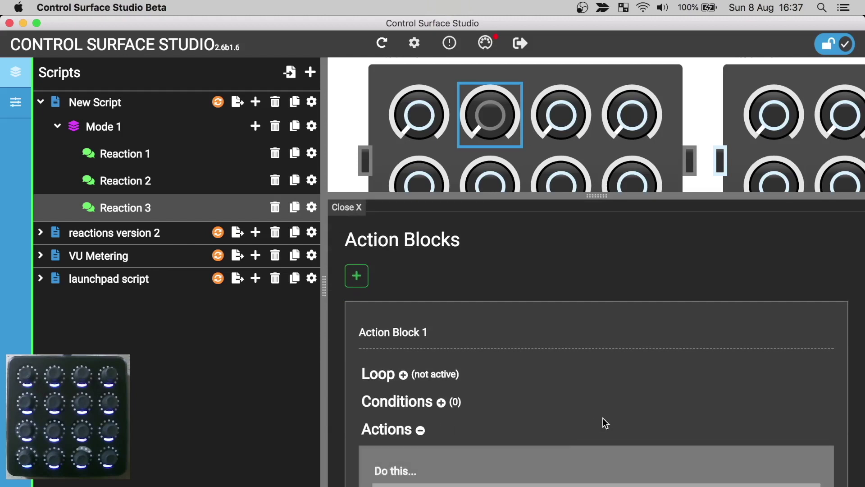
scroll(603, 418, "down", 3)
left_click(592, 408)
mouse_move(461, 302)
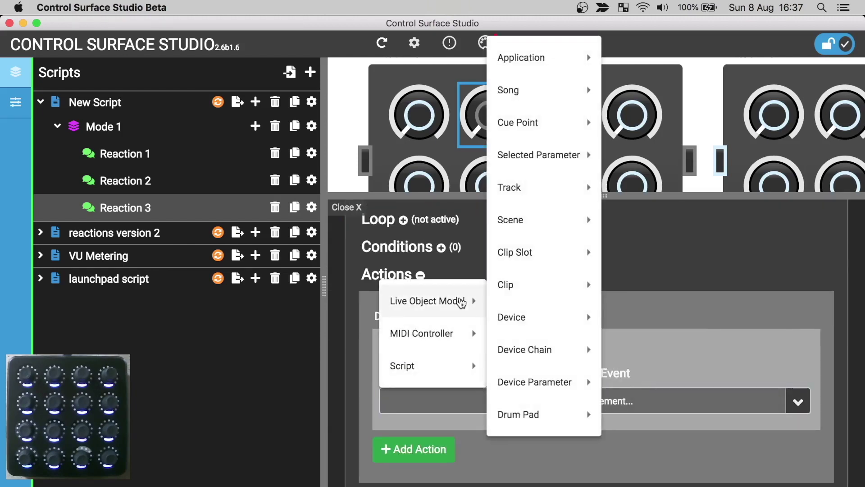
mouse_move(543, 189)
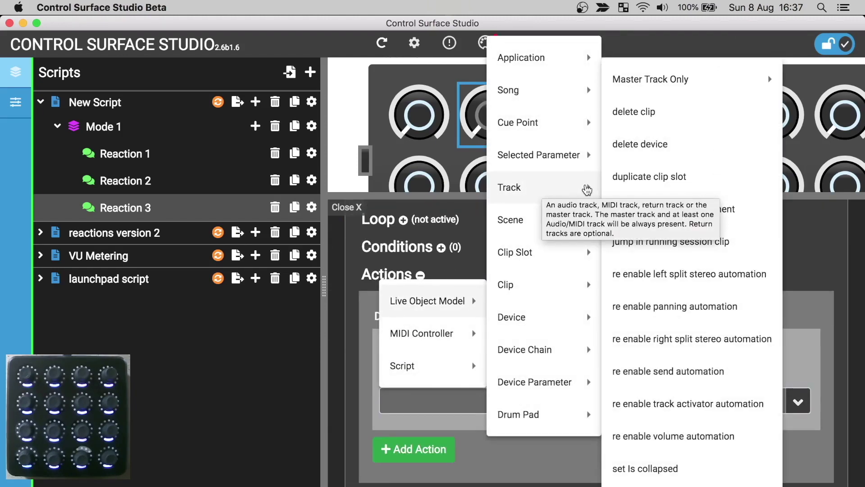
scroll(676, 390, "down", 15)
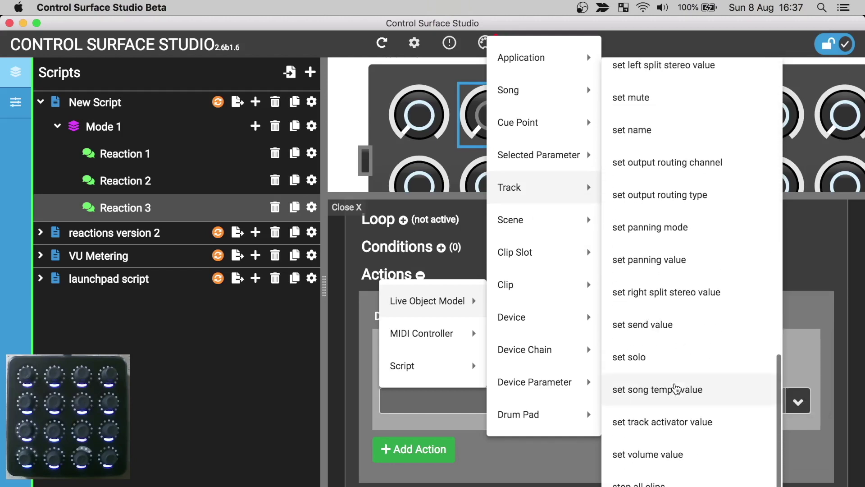
left_click(671, 454)
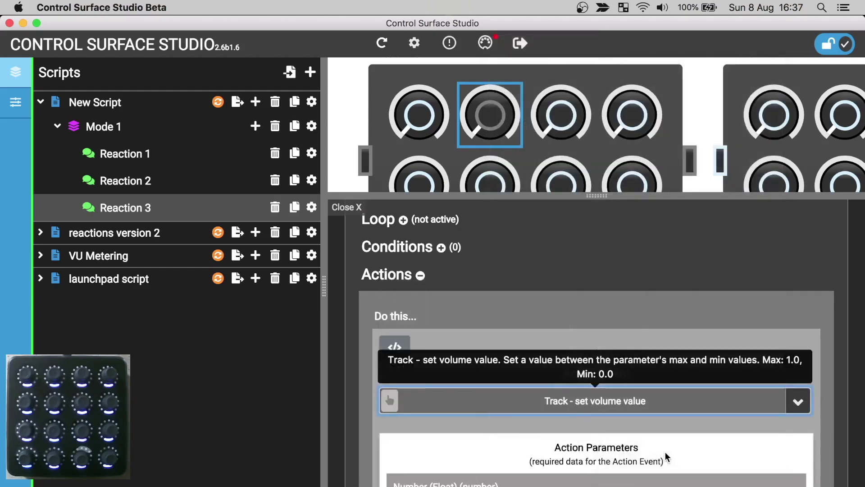
Step: Enable Get value from ranges for the Number (Float) parameter and set its current input value to Knob 2's latest velocity value
scroll(667, 457, "down", 5)
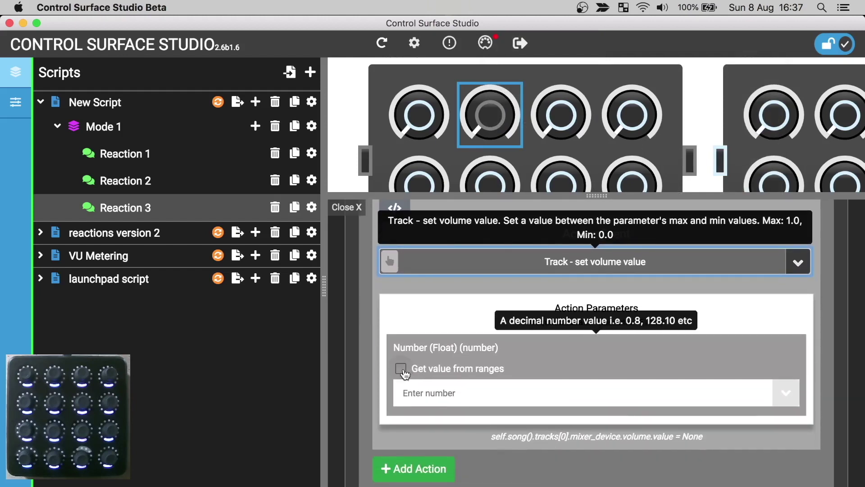
left_click(402, 369)
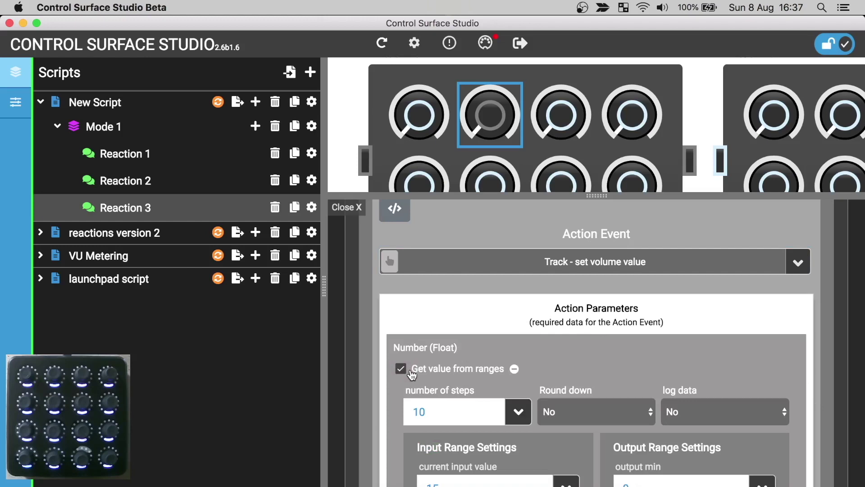
scroll(412, 374, "down", 5)
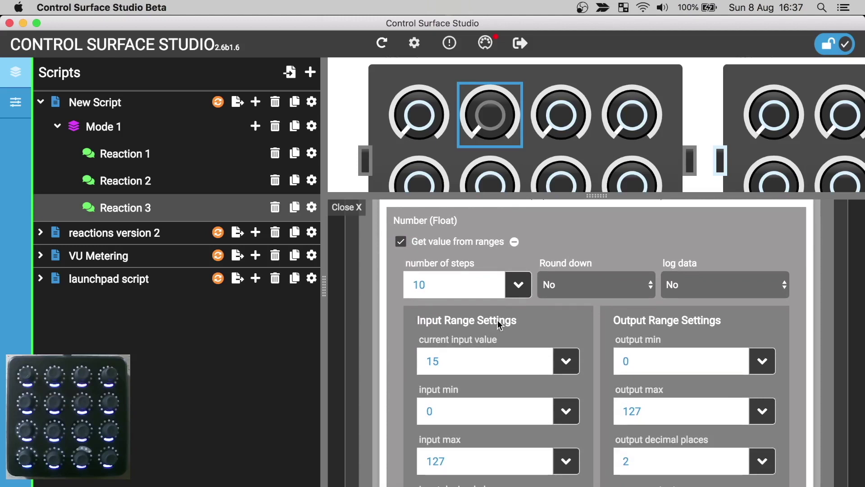
left_click(566, 361)
mouse_move(587, 296)
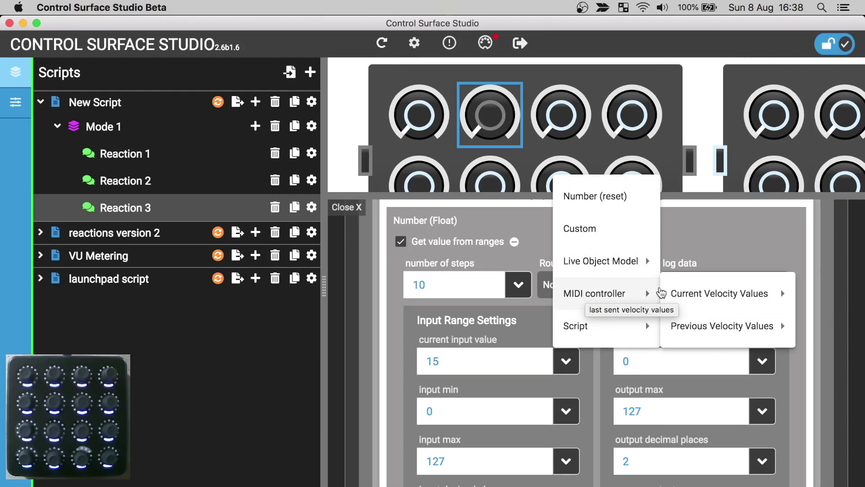
mouse_move(704, 297)
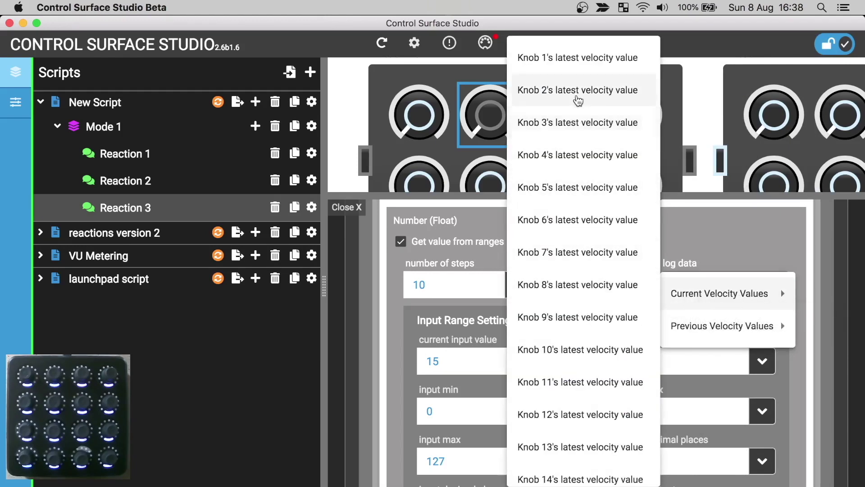
left_click(578, 92)
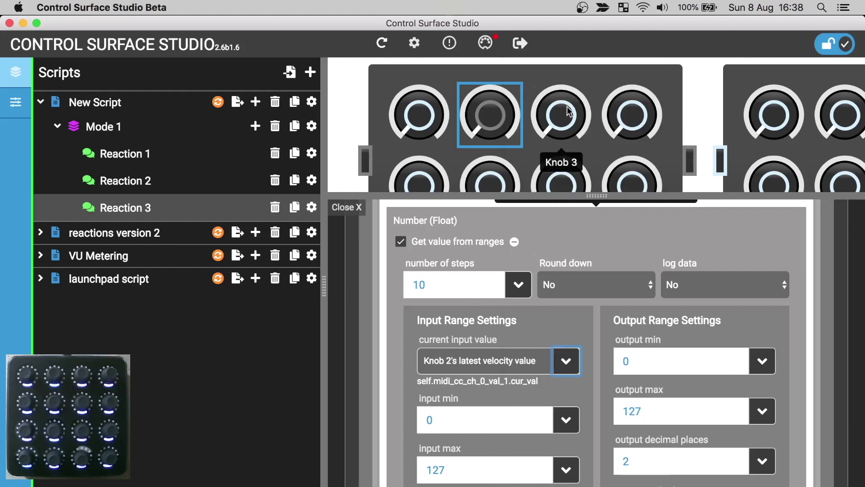
Step: Set the input decimal places of the Number (Float) parameter's input range to 0
scroll(493, 404, "down", 1)
scroll(493, 405, "down", 2)
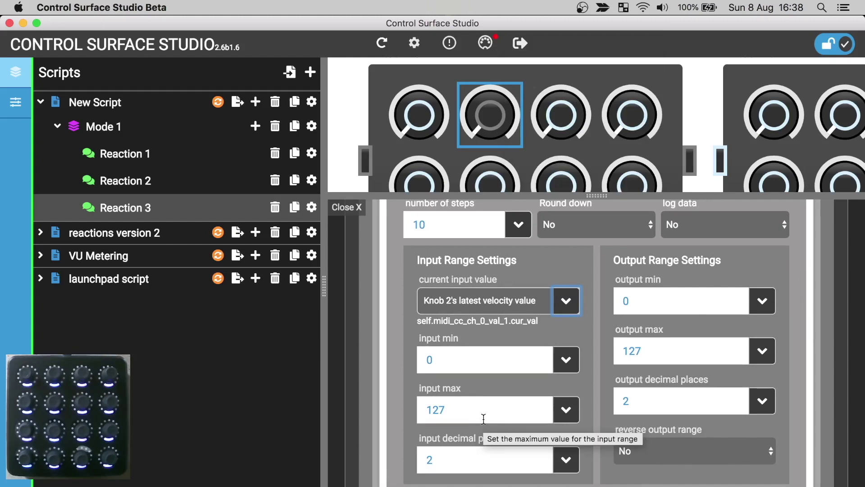
left_click(462, 458)
key("BackSpace")
type("0")
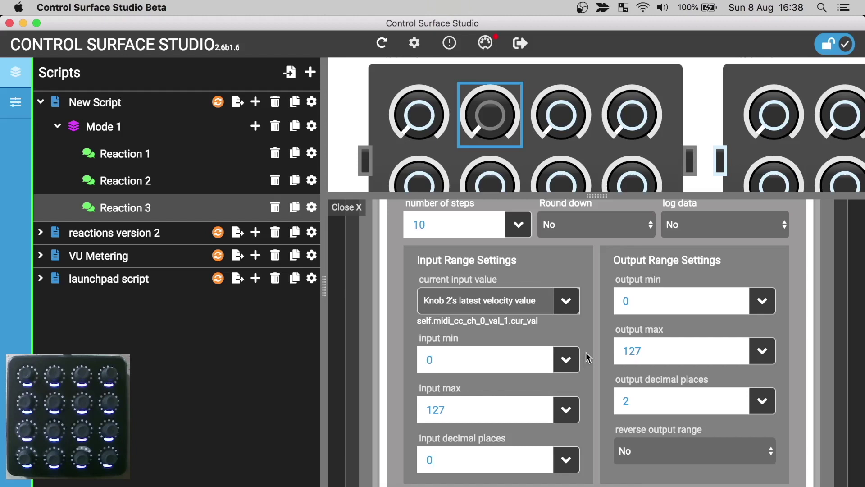
Step: Check the volume action's allowed value limits and set the output range's maximum to 1
scroll(586, 354, "up", 8)
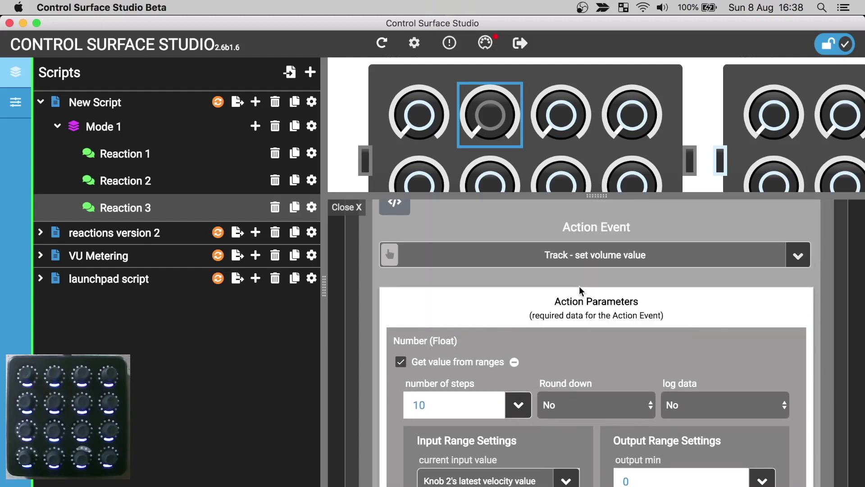
mouse_move(581, 261)
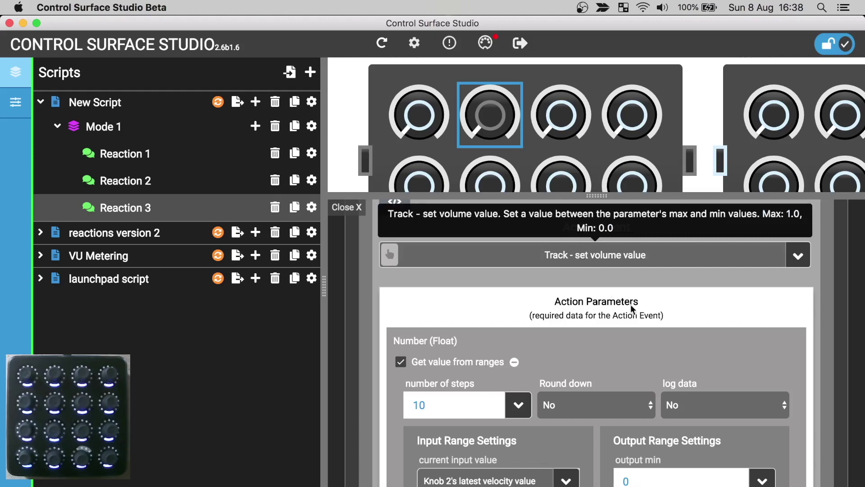
scroll(630, 304, "down", 6)
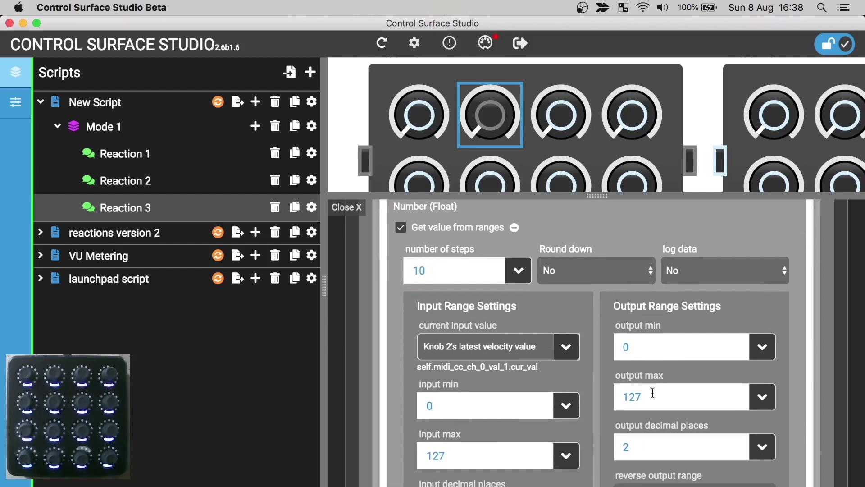
left_click_drag(652, 393, 601, 396)
type("1")
Step: Set the output range's minimum for the Number (Float) parameter to Track - volume min from the Live Object Model
left_click(761, 349)
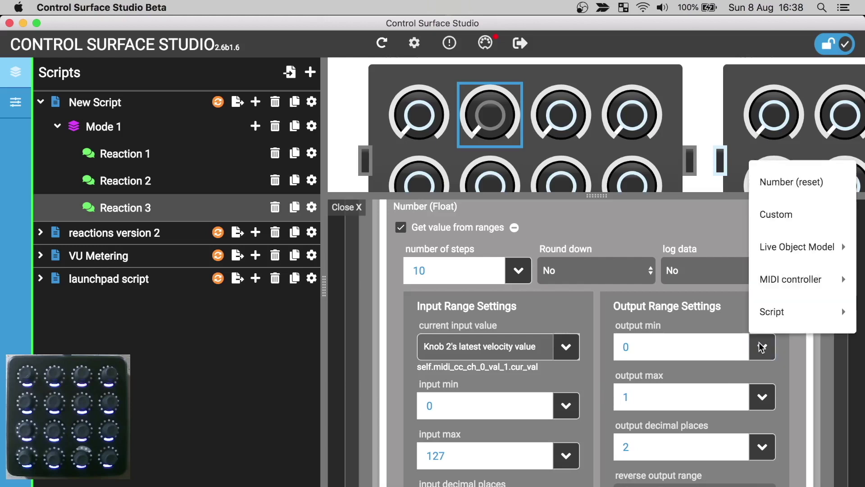
mouse_move(773, 255)
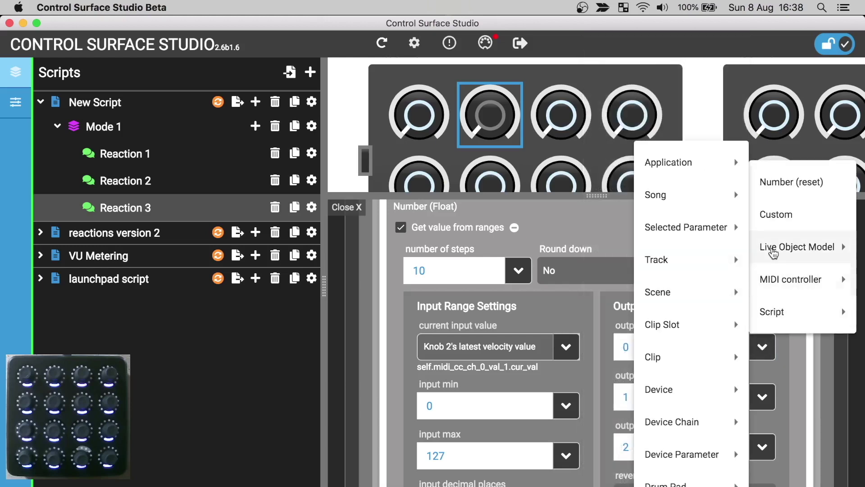
mouse_move(672, 262)
scroll(575, 391, "down", 20)
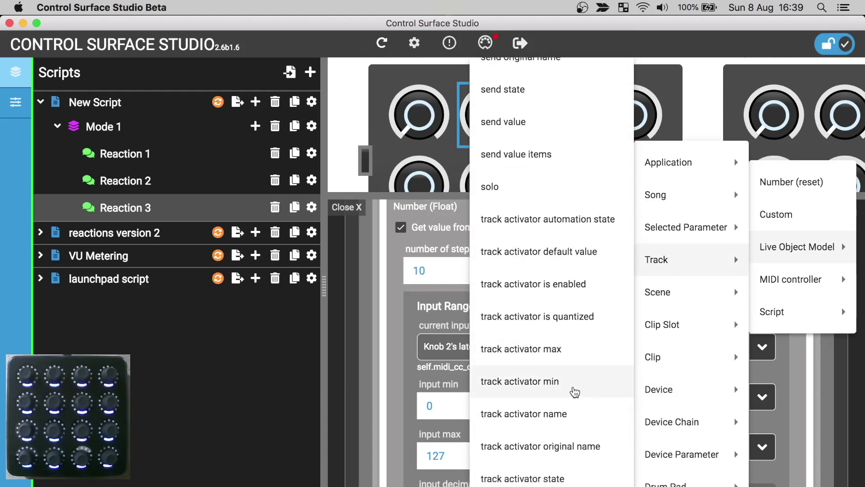
scroll(574, 391, "down", 5)
scroll(575, 392, "down", 4)
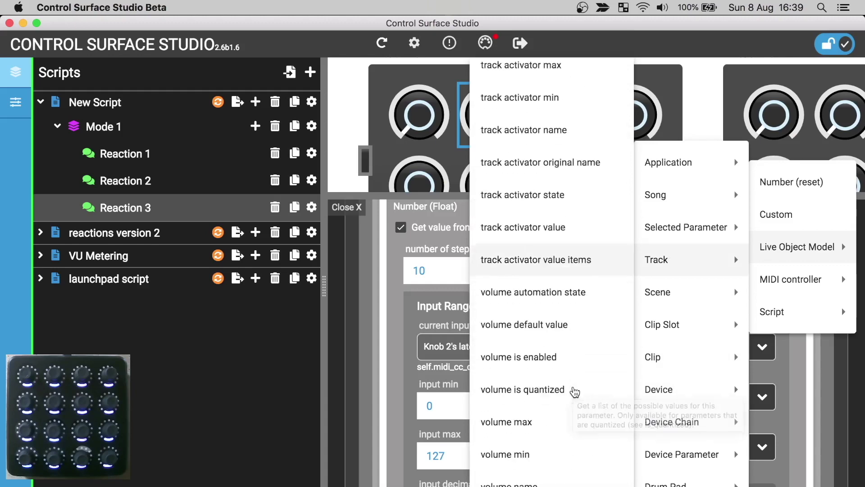
left_click(532, 446)
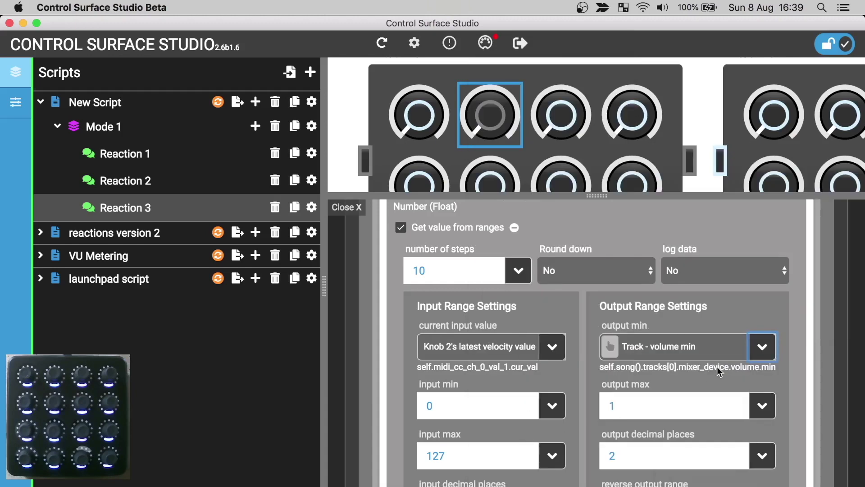
Step: Set the output range's maximum for the Number (Float) parameter to Track - volume max from the Live Object Model
left_click(762, 405)
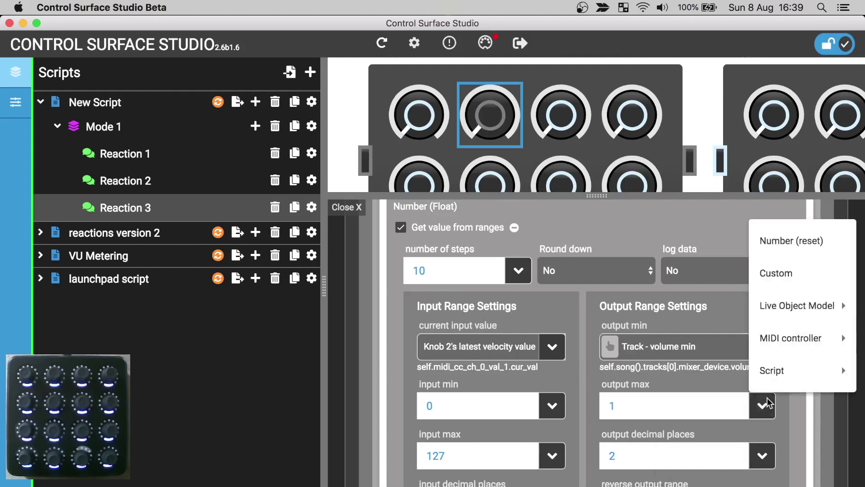
mouse_move(781, 310)
mouse_move(672, 155)
scroll(556, 356, "down", 15)
scroll(556, 356, "down", 10)
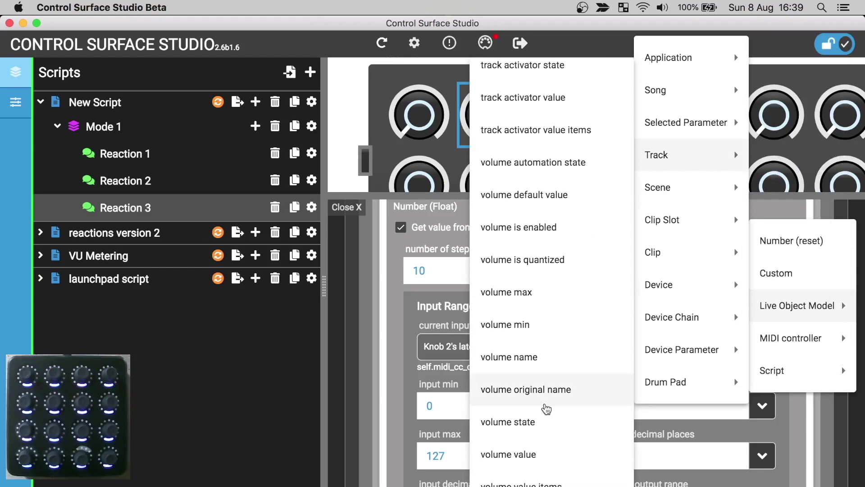
left_click(525, 294)
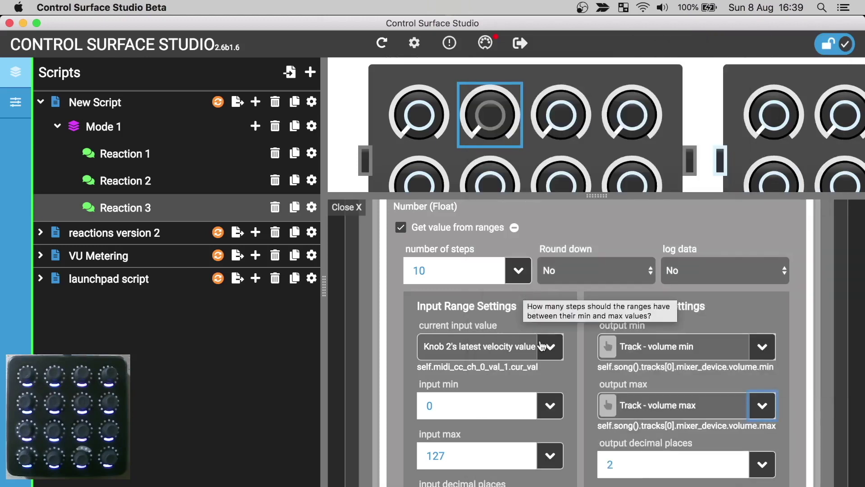
left_click(622, 464)
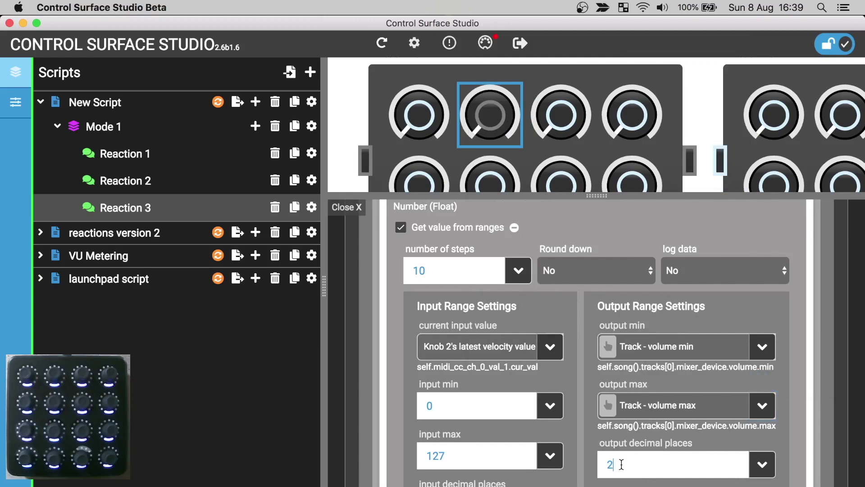
Step: Install New Script, switch to Ableton Live and start a new set without saving changes
left_click(219, 103)
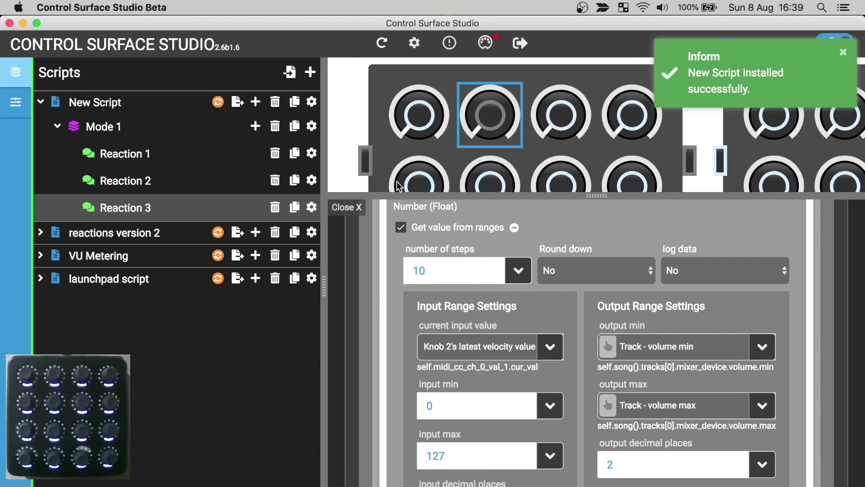
key("super+Tab")
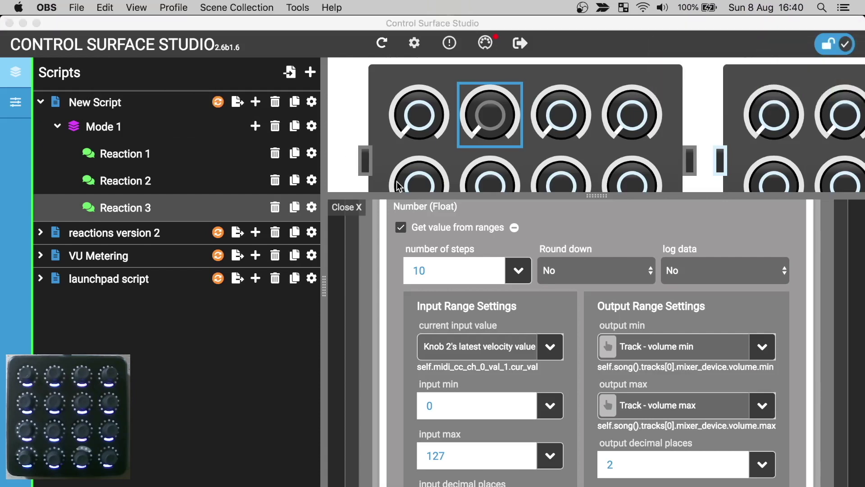
key("super+Tab")
key("super+n")
key("super+d")
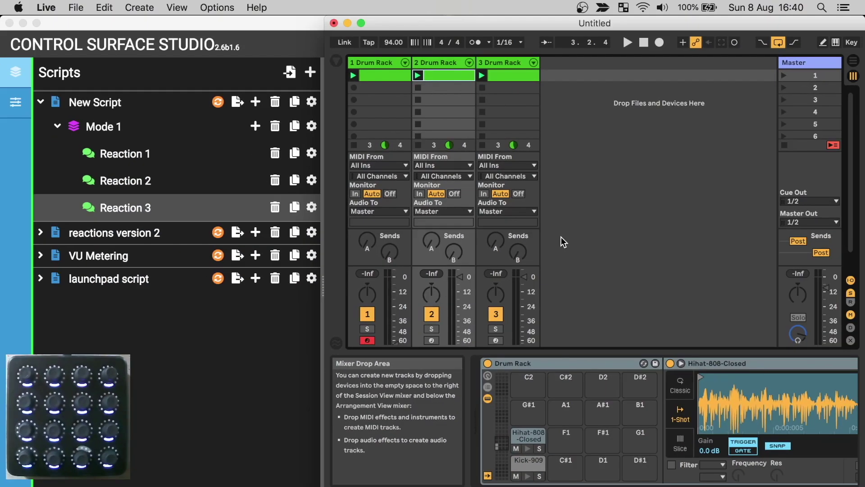
Step: Set the number of steps in Control Surface Studio to 127, then reinstall New Script and reload the Live set without saving
left_click(294, 335)
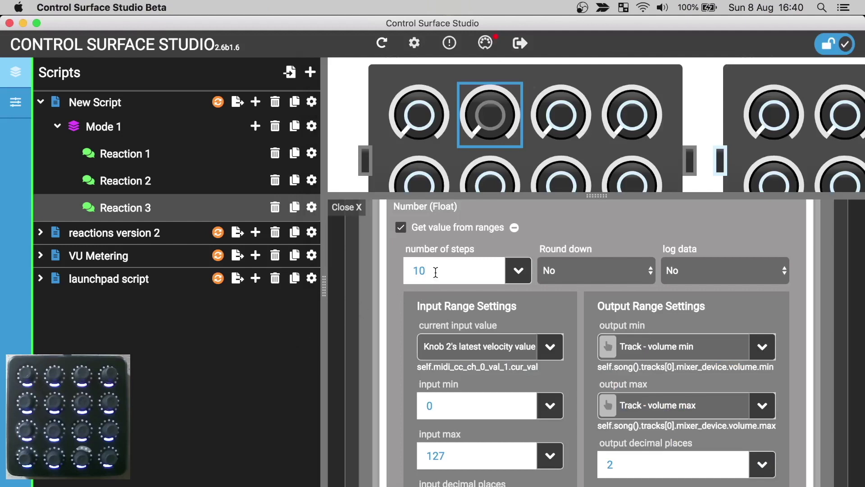
left_click_drag(435, 273, 399, 261)
type("127")
left_click(218, 104)
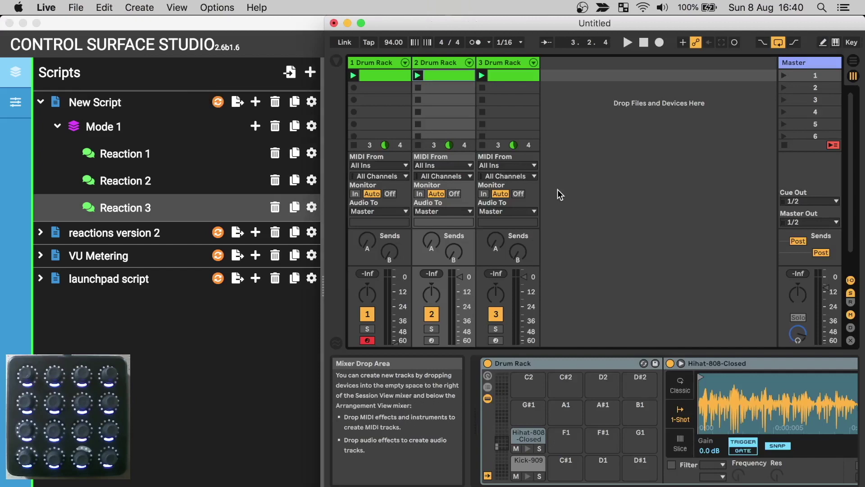
left_click(485, 293)
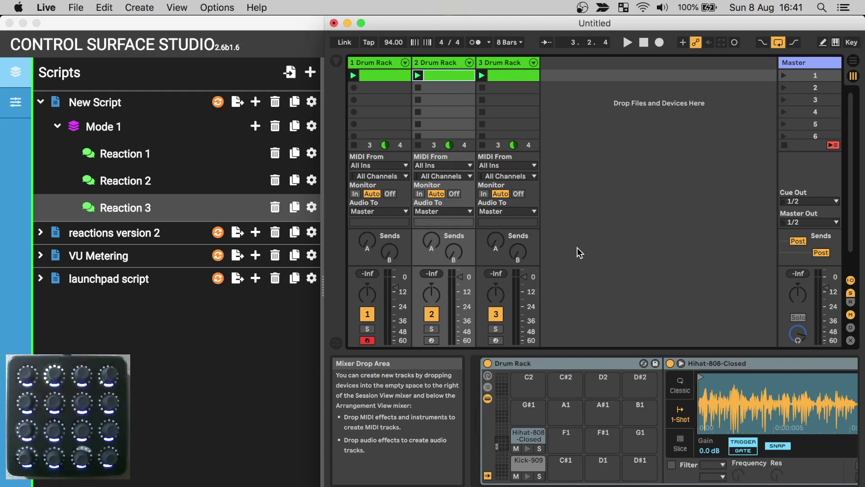
Step: Reset the output range's maximum to a number and set it to 0.85, then install New Script and reload the Live set without saving
key("super+Tab")
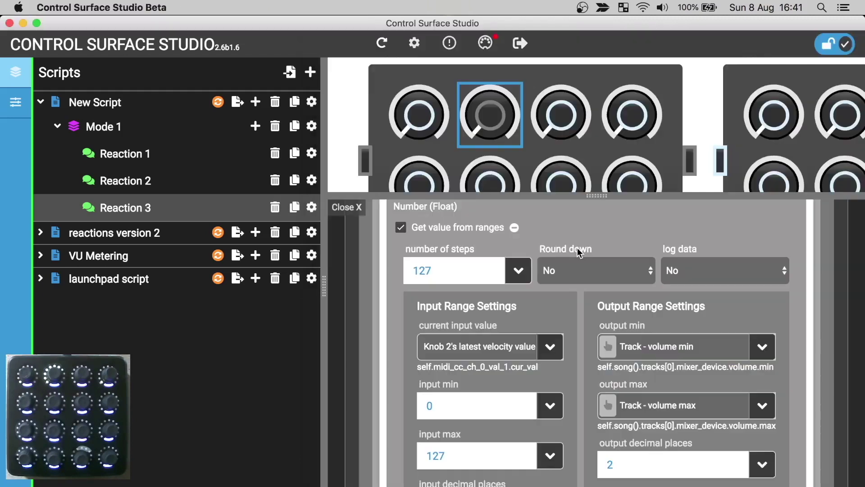
mouse_move(579, 252)
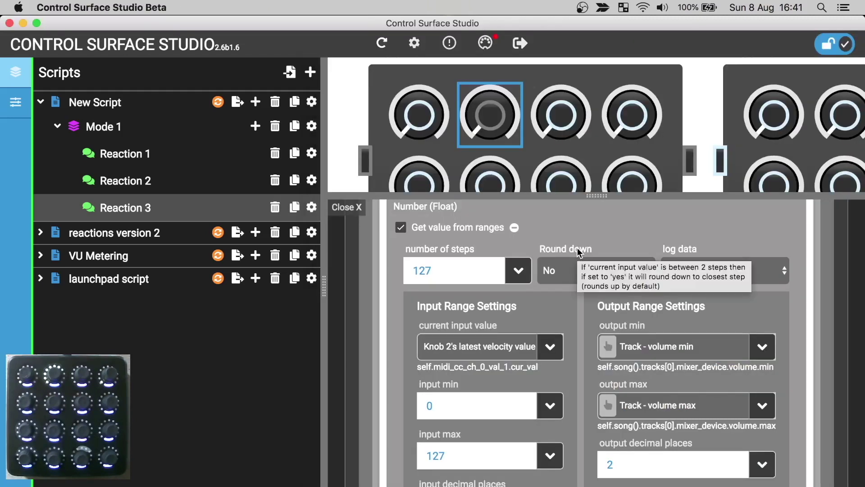
scroll(718, 468, "down", 5)
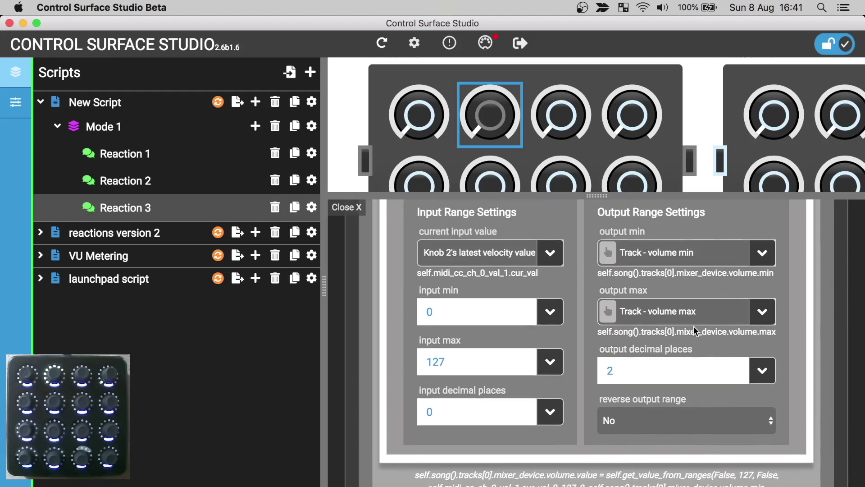
left_click(763, 311)
left_click(768, 347)
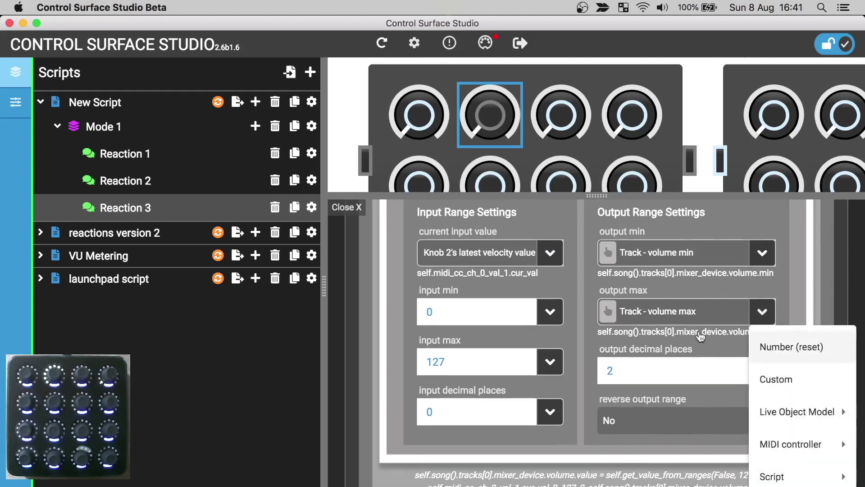
left_click_drag(688, 313, 595, 312)
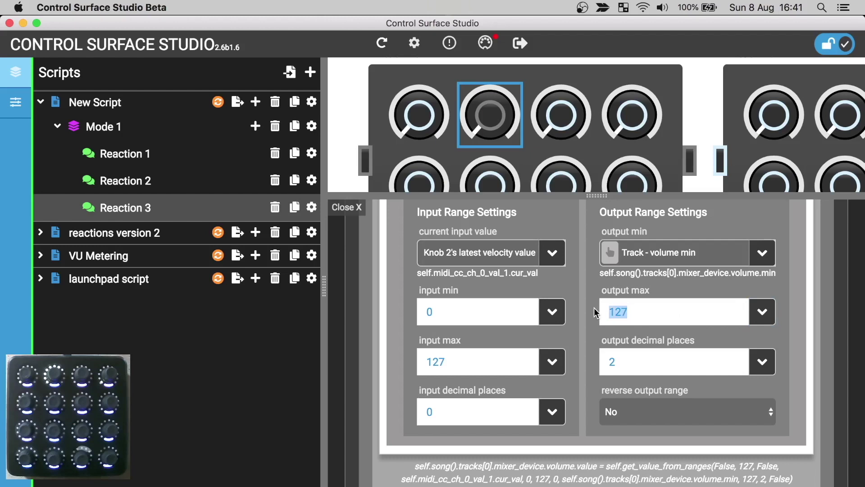
type("0.8")
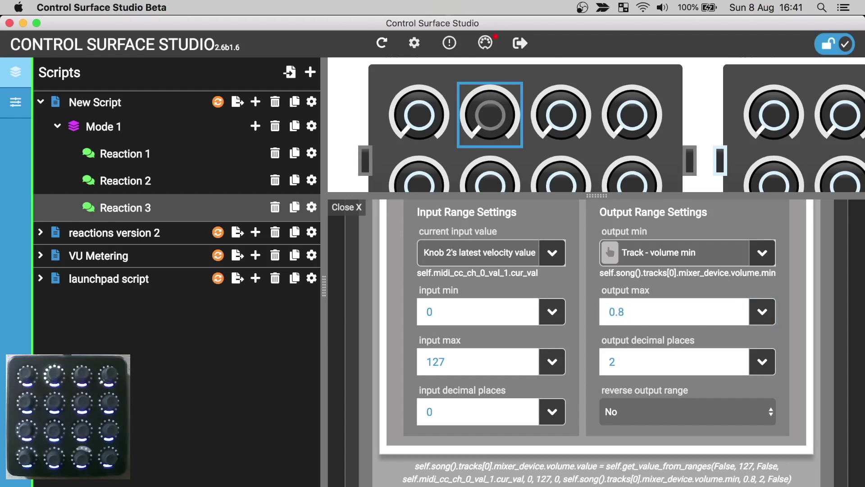
type("5")
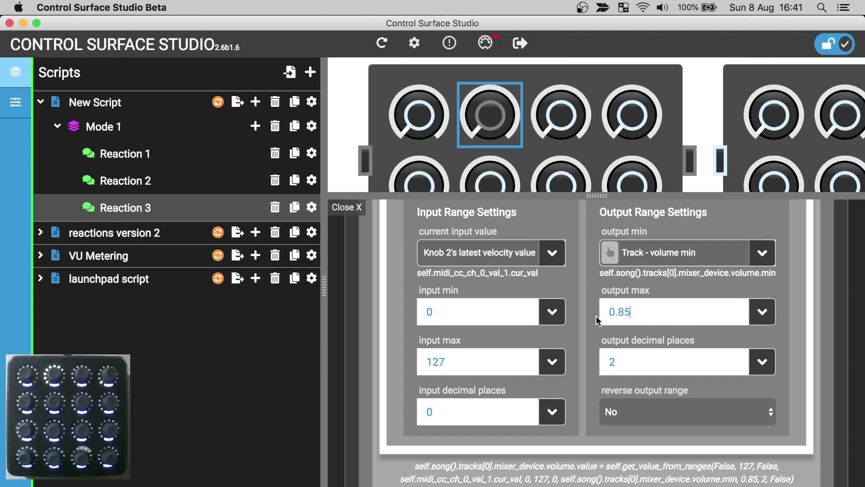
left_click(217, 107)
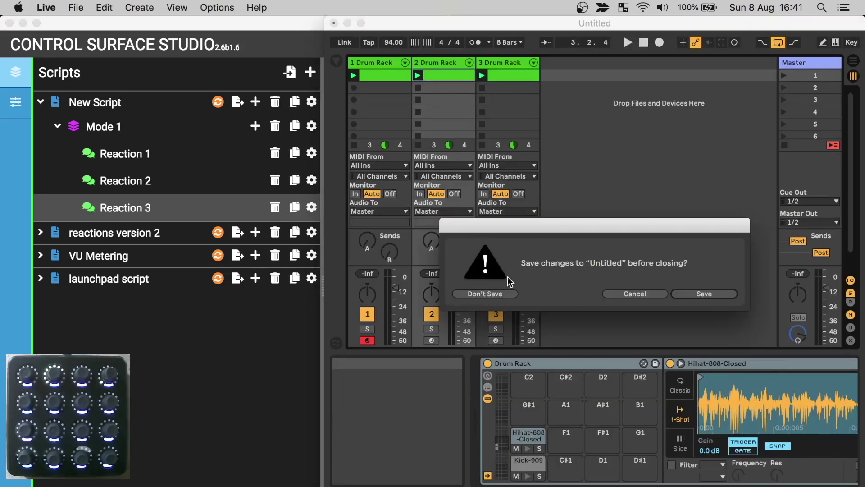
left_click(485, 293)
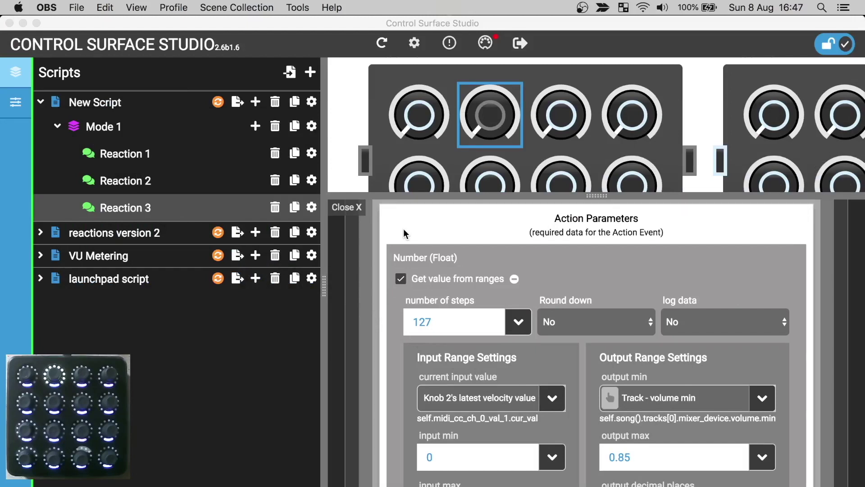
Step: Set log data to Yes and the number of steps to 10 for the Number (Float) parameter
left_click(701, 259)
left_click(785, 322)
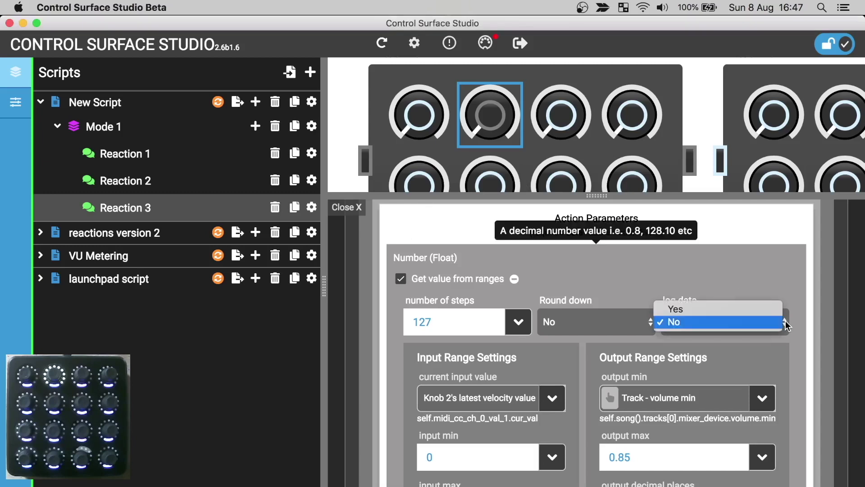
left_click(764, 310)
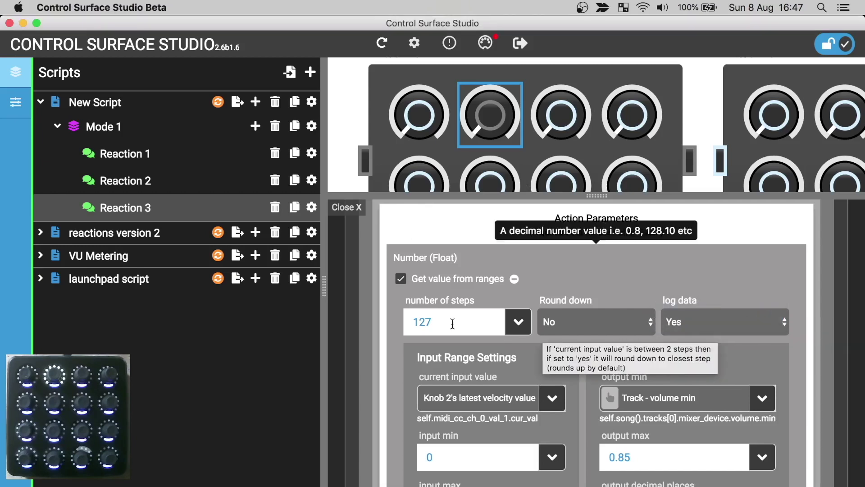
double_click(436, 322)
type("10")
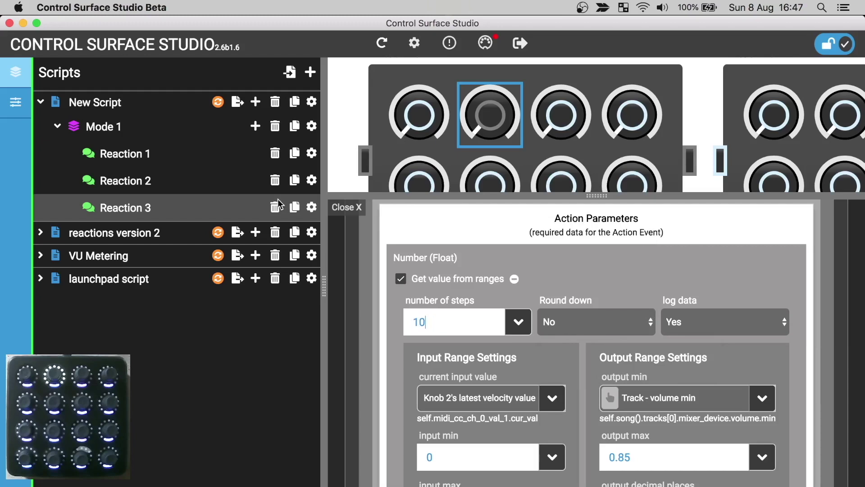
Step: Install the updated New Script, then examine the logged steps with their input and output values in Control Surface Studio
left_click(219, 103)
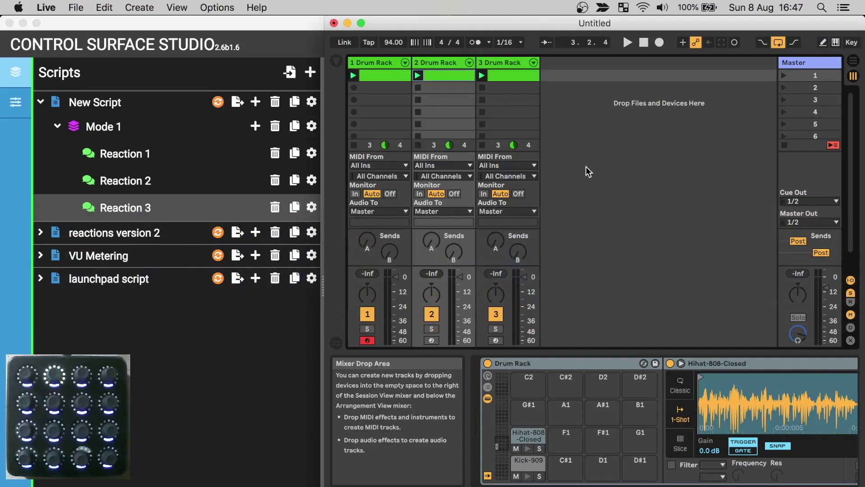
key("Escape")
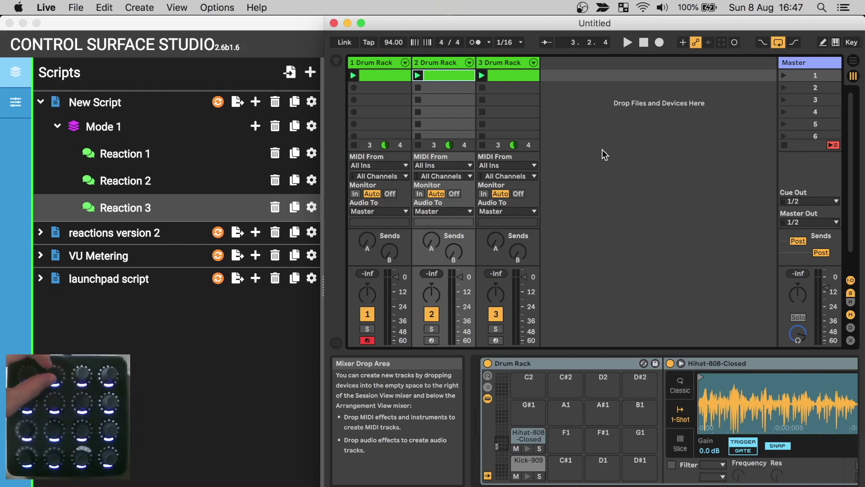
left_click(262, 46)
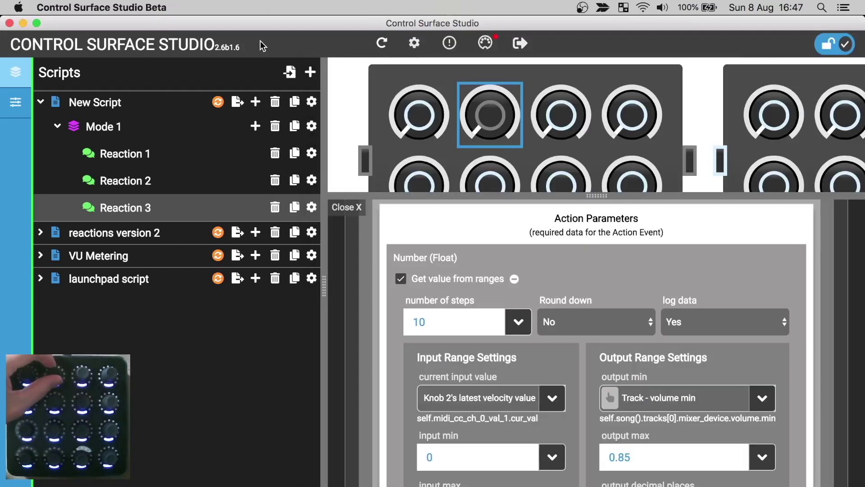
left_click(450, 44)
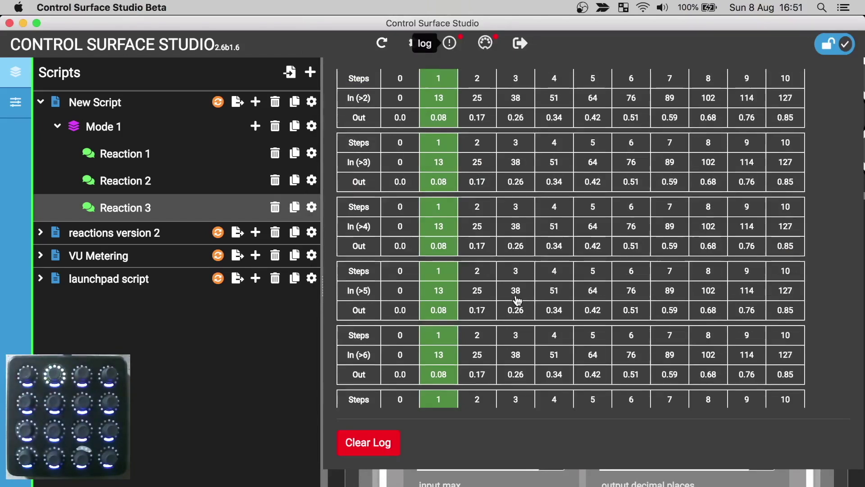
scroll(518, 301, "down", 20)
scroll(517, 301, "down", 20)
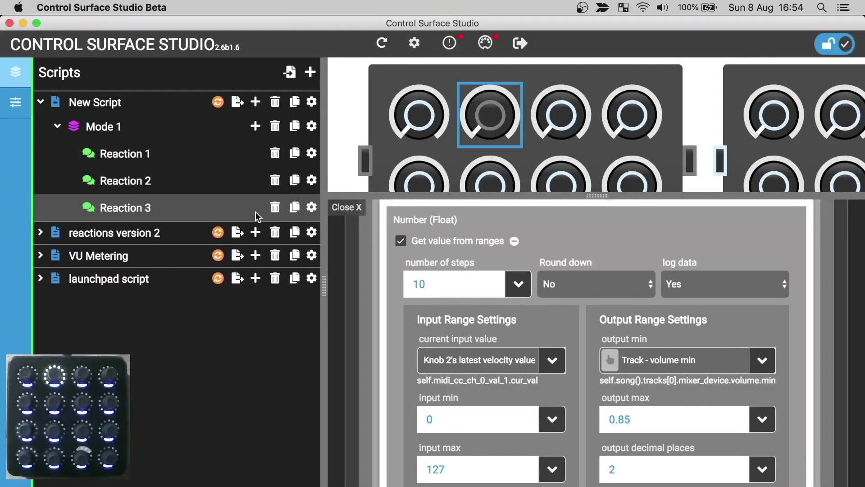
Step: Set Round down to Yes for the Number (Float) parameter and examine the logged range tables
left_click(651, 292)
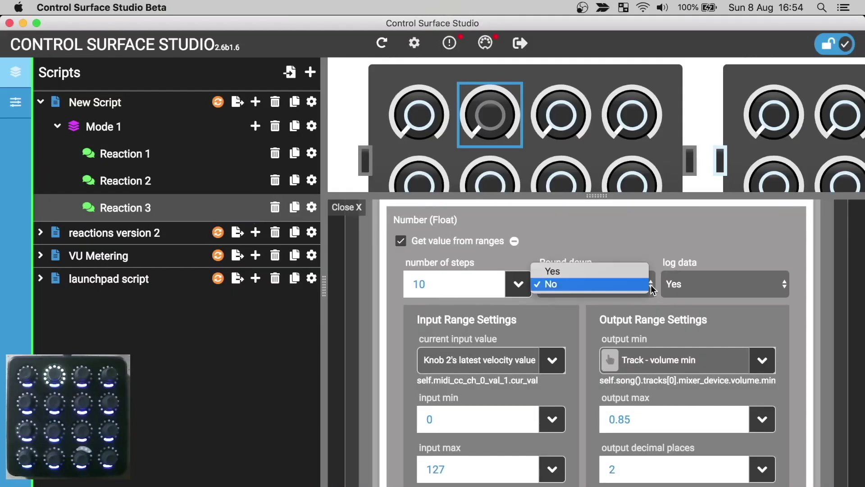
left_click(647, 271)
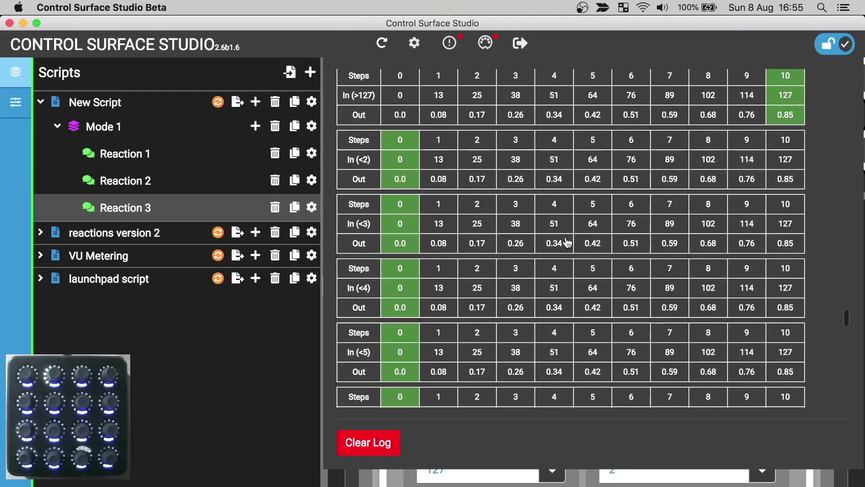
left_click_drag(361, 160, 372, 162)
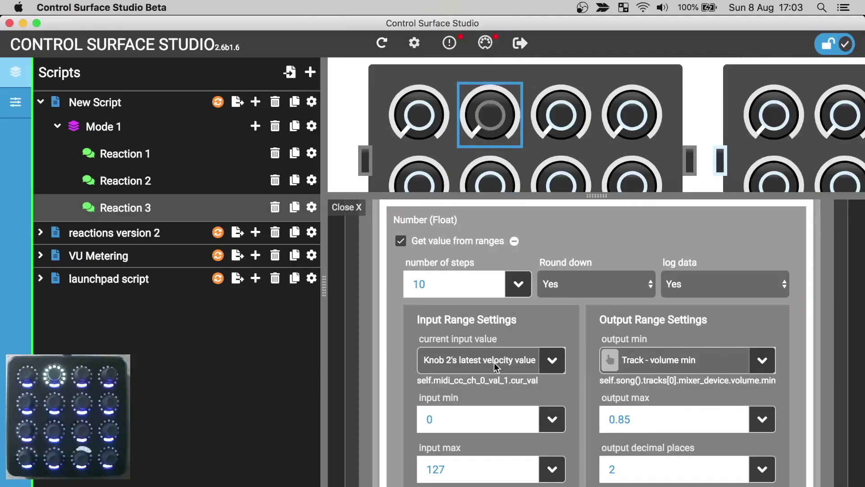
Step: Set reverse output range to Yes for the Number (Float) parameter, then install the updated New Script and switch to Live
scroll(683, 388, "down", 3)
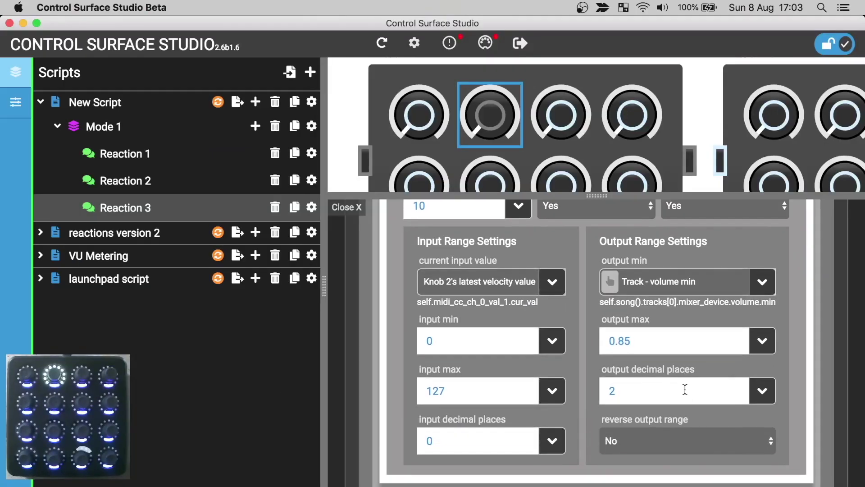
left_click(766, 439)
left_click(764, 430)
left_click(218, 102)
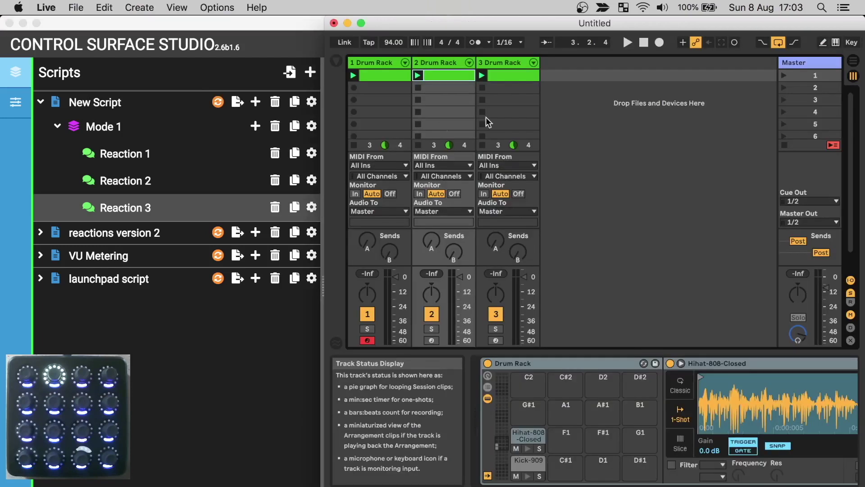
left_click(496, 292)
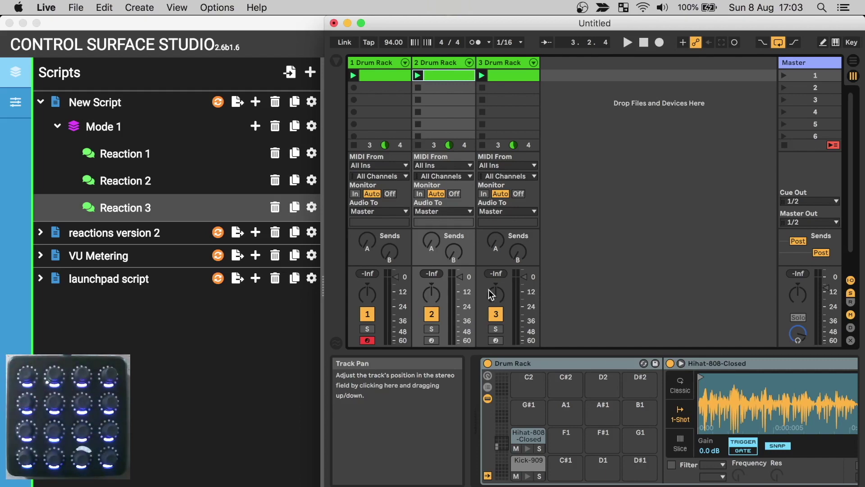
Step: Switch back to Control Surface Studio and examine the first and last reversed output values in the logged range tables
key("super+Tab")
scroll(489, 290, "up", 2)
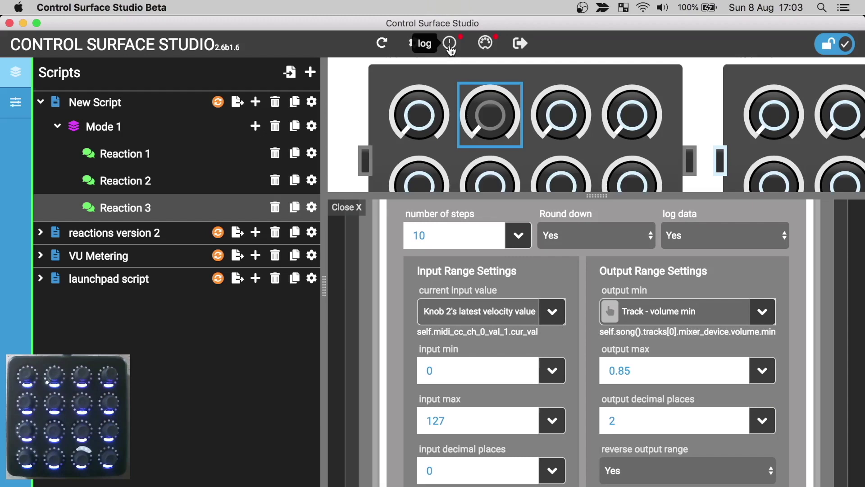
left_click(450, 45)
scroll(513, 293, "down", 3)
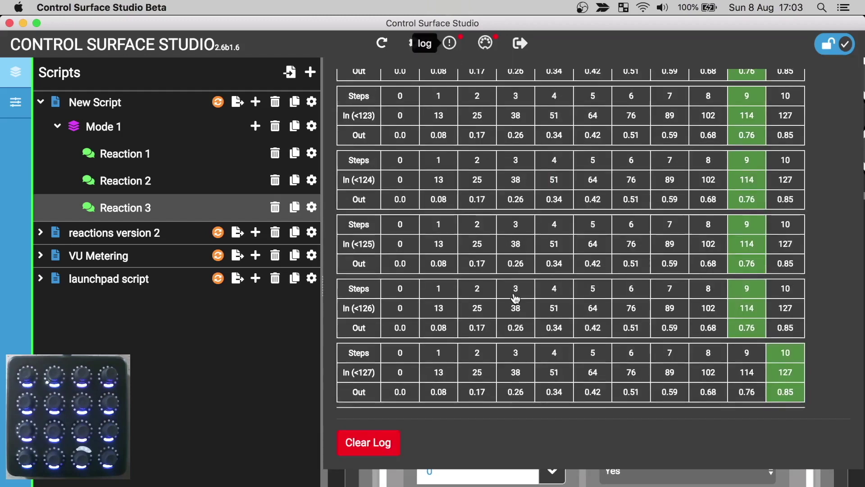
scroll(516, 297, "down", 10)
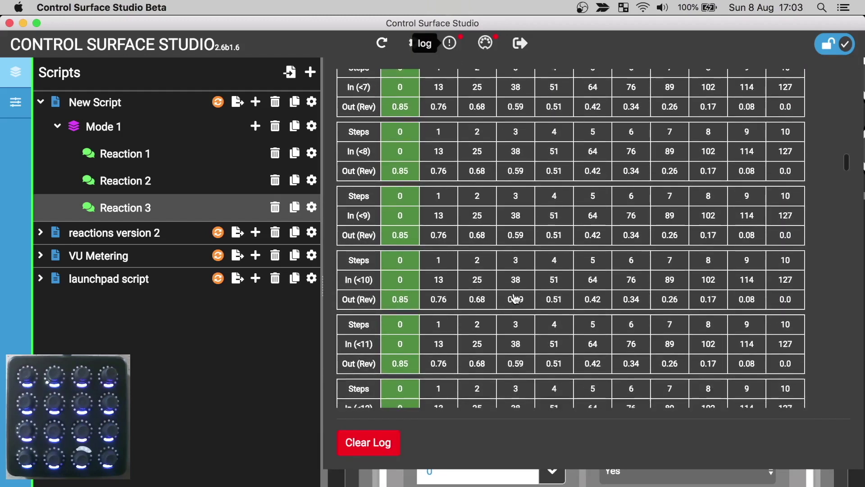
double_click(395, 306)
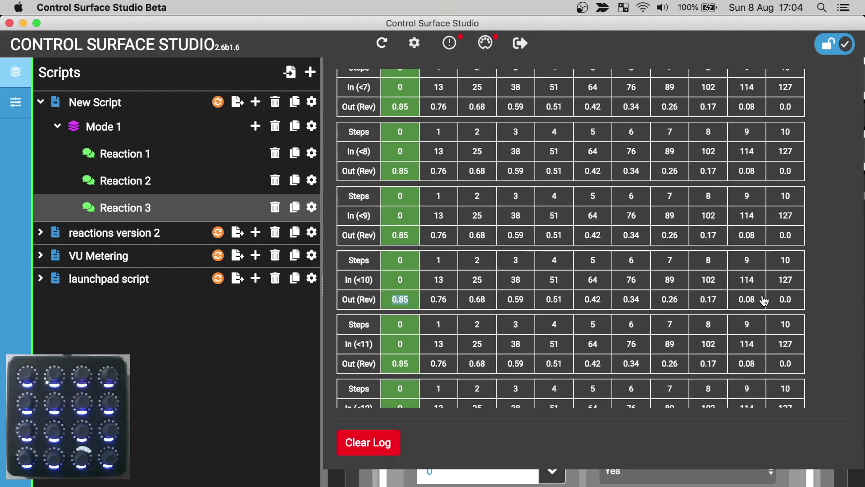
double_click(782, 306)
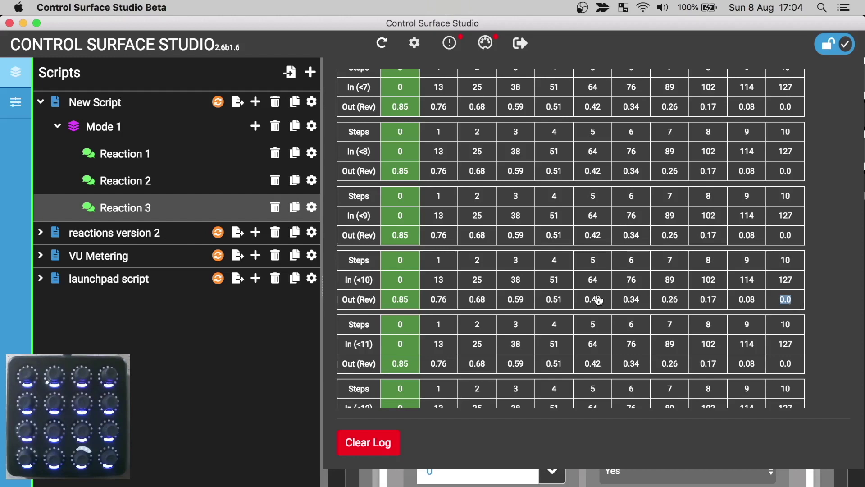
left_click_drag(358, 301, 377, 305)
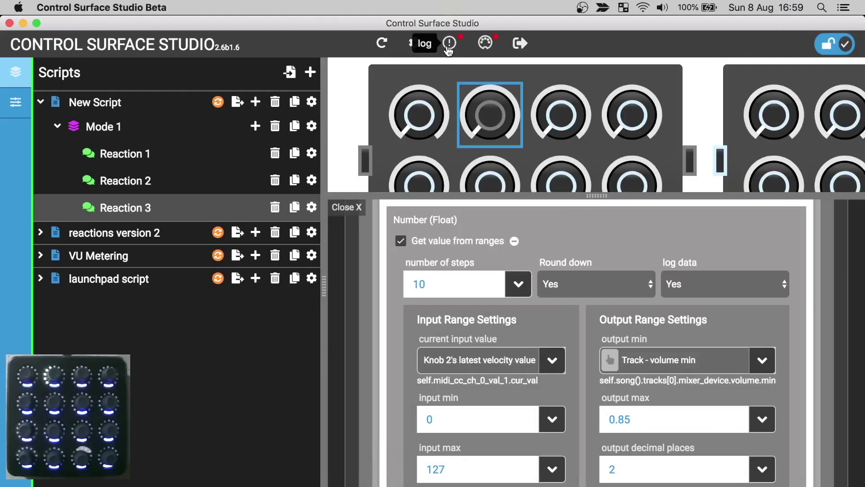
left_click(449, 45)
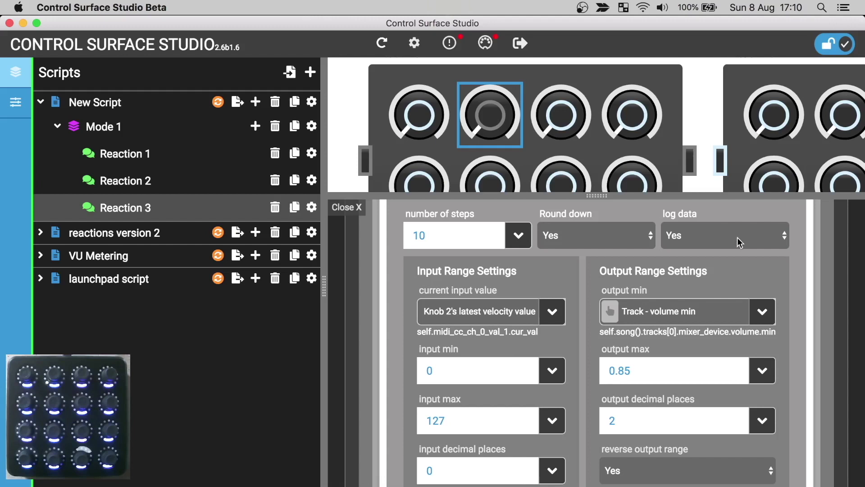
Step: Set log data to No for the Number (Float) parameter
left_click(743, 237)
left_click(739, 247)
Step: Clear all entries from the log and install the updated New Script into Ableton Live
left_click(454, 43)
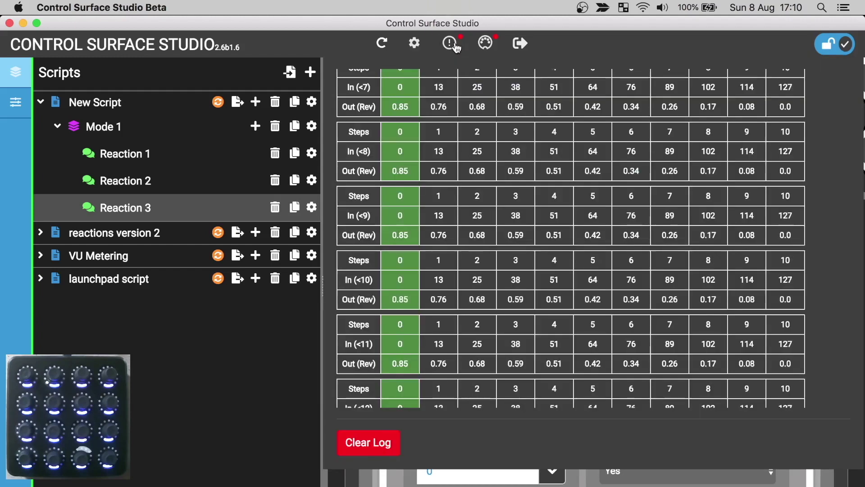
left_click(374, 443)
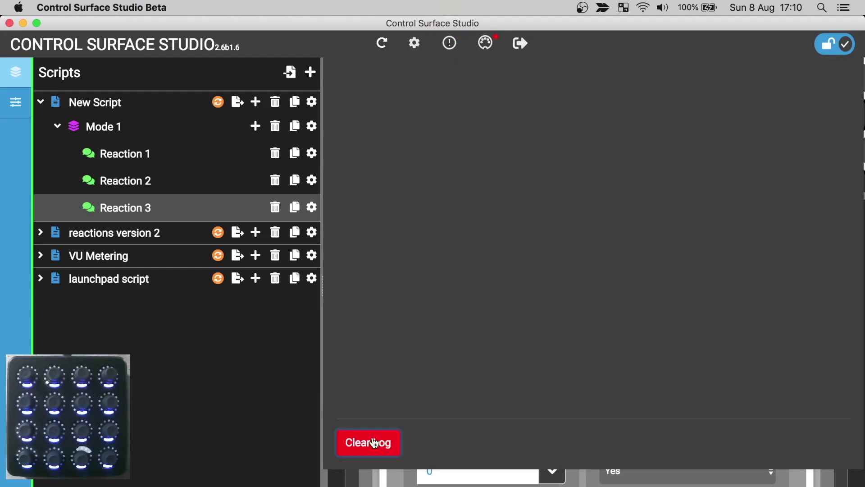
left_click(306, 375)
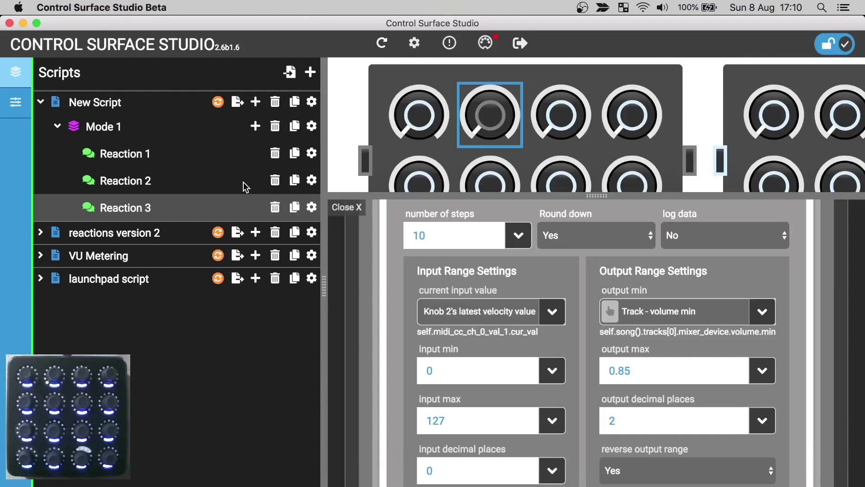
left_click(219, 105)
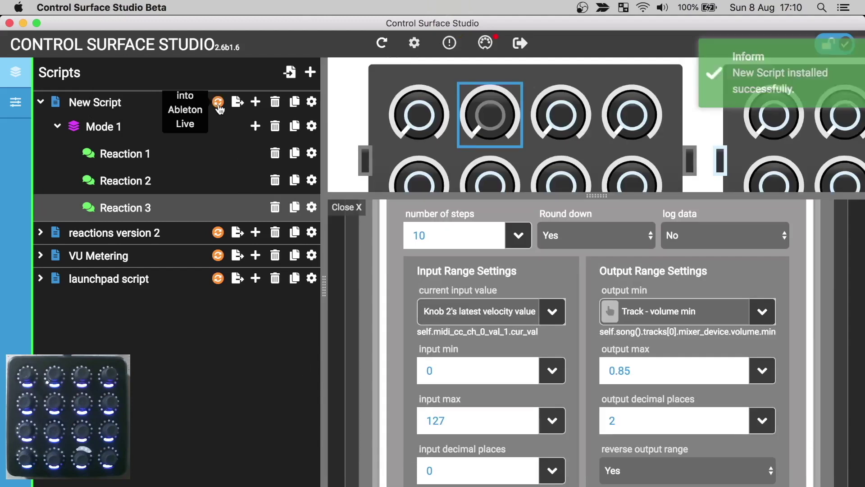